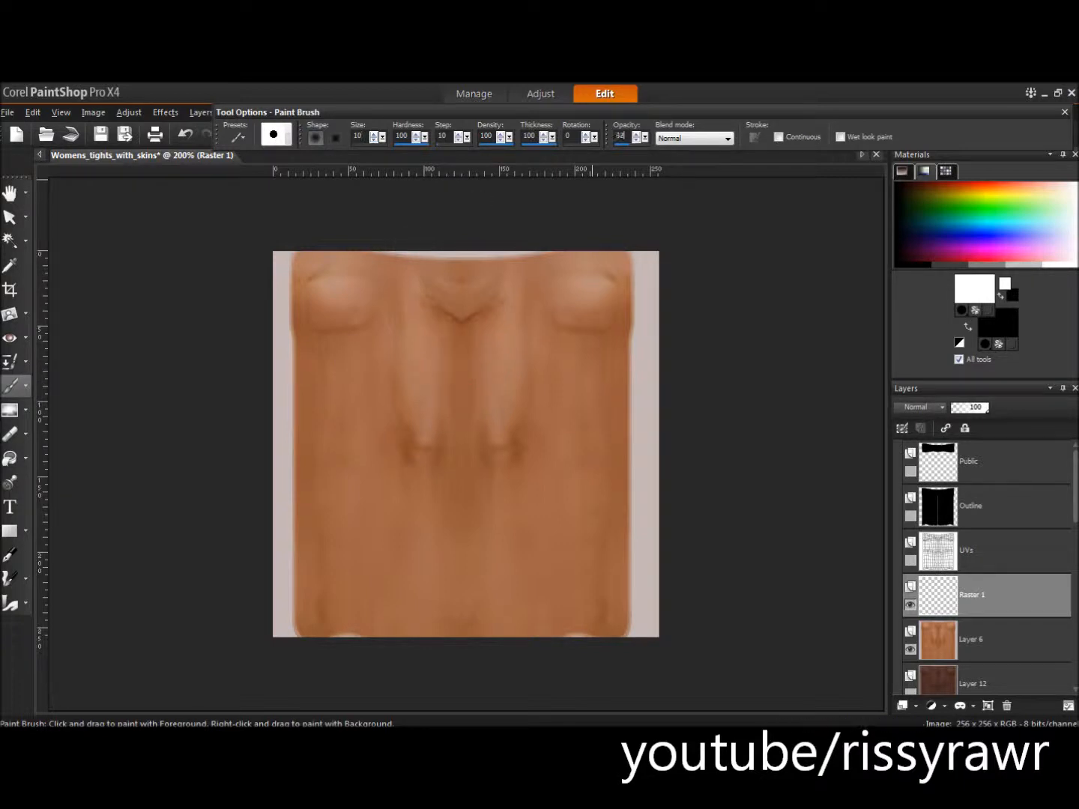
Step: Paint white highlight strokes down the two front thighs and short strokes across both front knees
scroll(169, 359, "up", 1)
left_click_drag(408, 291, 411, 424)
left_click_drag(518, 287, 508, 421)
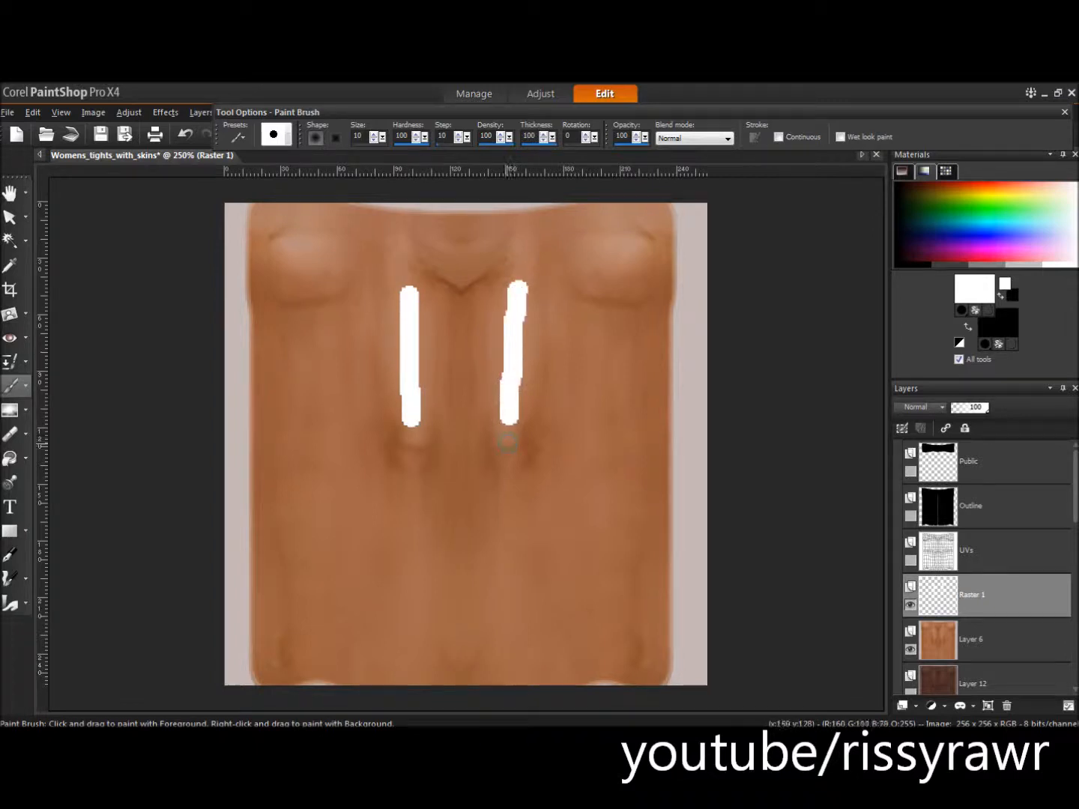
left_click(374, 140)
left_click(374, 140)
left_click_drag(405, 456, 418, 457)
left_click_drag(498, 454, 513, 457)
left_click(185, 133)
Step: Paint white highlight strokes down all four lower-leg sections and both back thighs
left_click_drag(411, 491, 414, 633)
left_click_drag(509, 491, 511, 633)
left_click_drag(612, 487, 617, 618)
left_click_drag(303, 488, 310, 622)
left_click_drag(307, 334, 308, 435)
left_click_drag(612, 325, 609, 435)
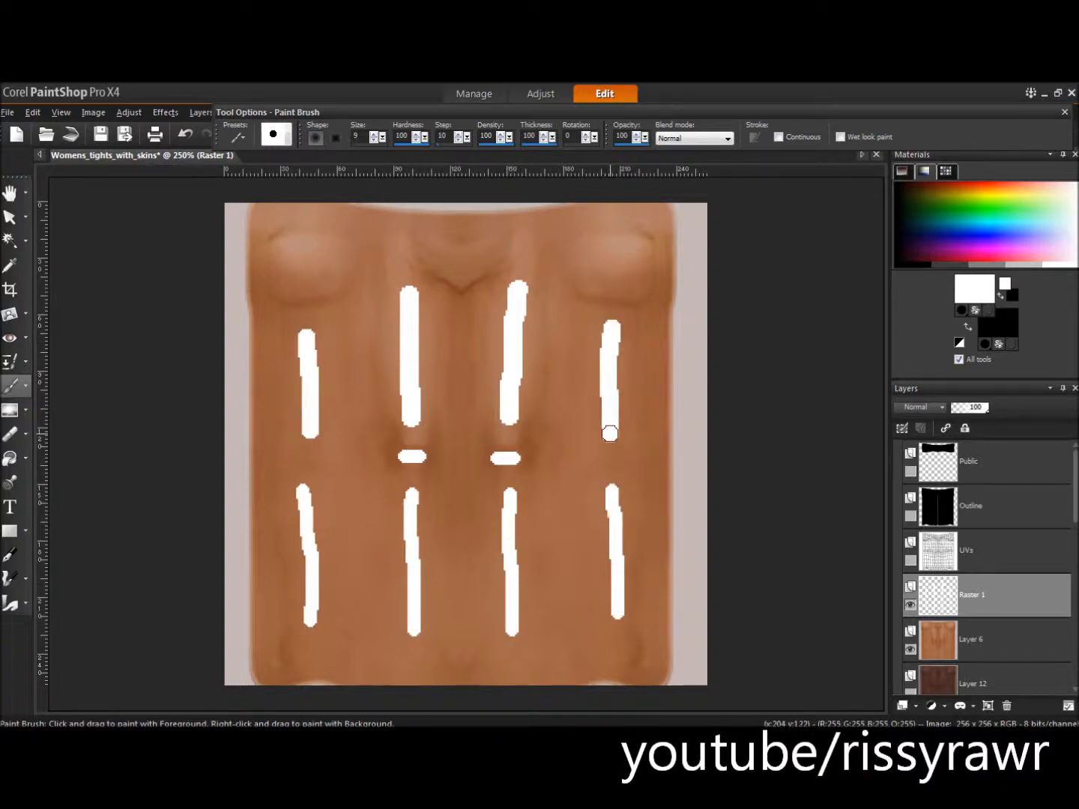
Step: Set the white highlight layer to Luminance (L) blending and soften its strokes with a Gaussian Blur
left_click(918, 407)
left_click(129, 111)
mouse_move(144, 333)
left_click(360, 387)
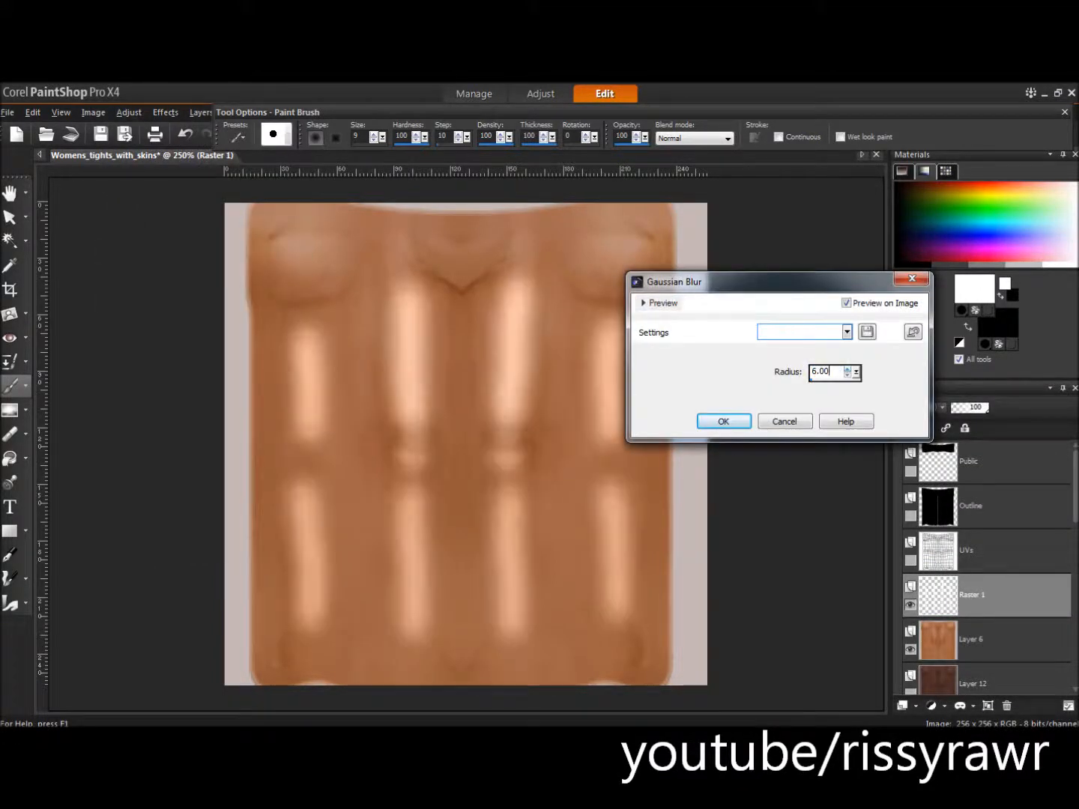
key("Return")
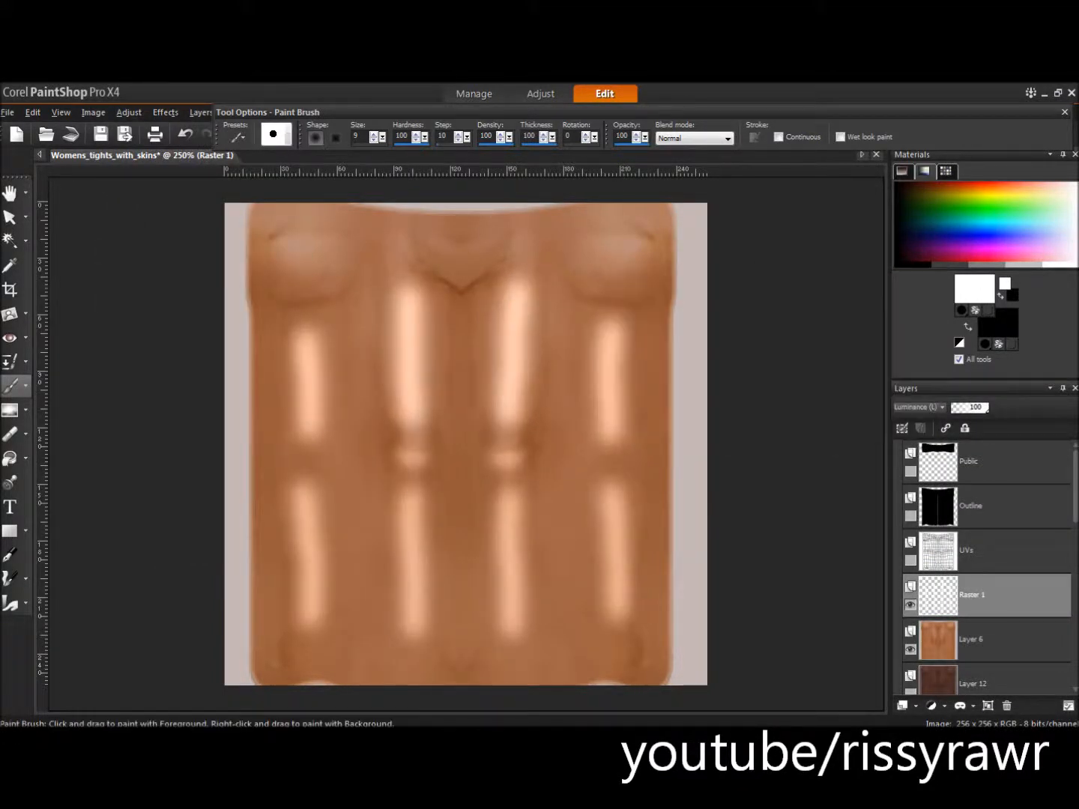
Step: Lower the highlight layer's opacity to about 40 and add a new raster layer above it
left_click_drag(988, 407, 966, 407)
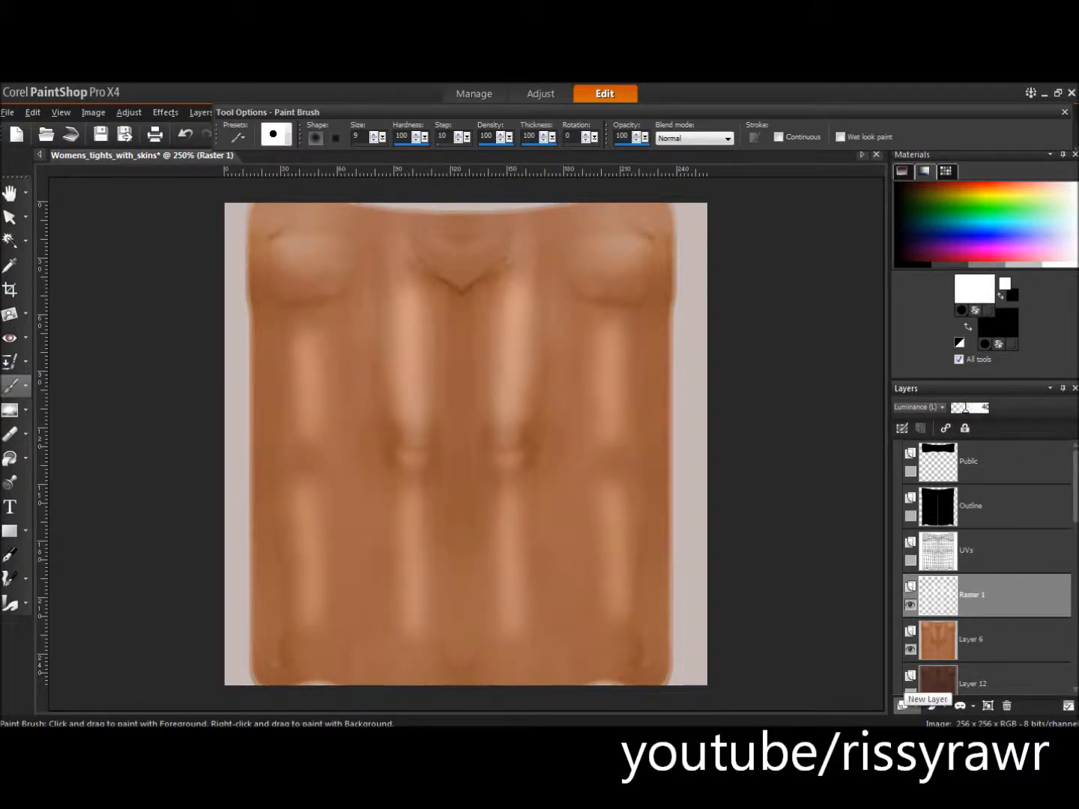
left_click(910, 516)
left_click(911, 515)
left_click(905, 706)
left_click(941, 596)
key("Return")
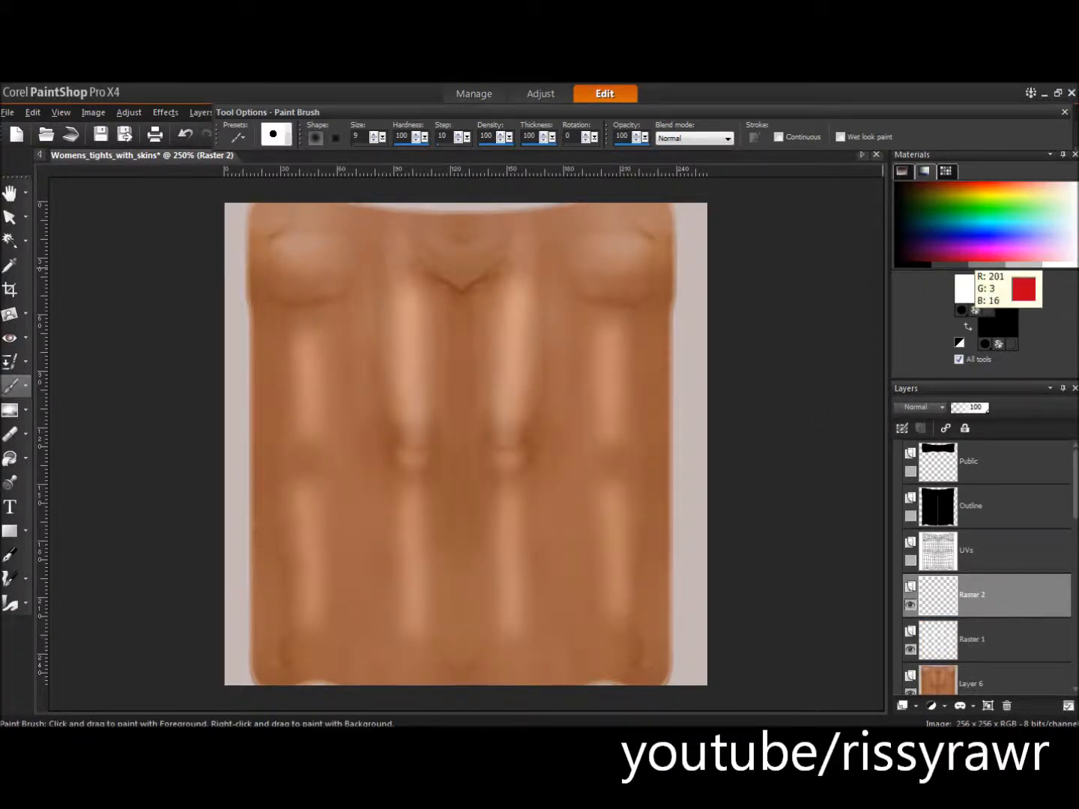
Step: Cover the legs with red using a square size 53 paint brush and reduce the layer's opacity to about 60
left_click(949, 186)
double_click(360, 137)
type("10")
left_click(336, 138)
double_click(361, 138)
type("53")
mouse_move(288, 252)
left_mouse_down()
mouse_move(567, 250)
mouse_move(637, 346)
mouse_move(638, 582)
mouse_move(268, 657)
mouse_move(271, 326)
mouse_move(565, 564)
mouse_move(443, 407)
mouse_move(473, 479)
left_mouse_up()
left_click(972, 408)
left_click_drag(972, 408, 967, 408)
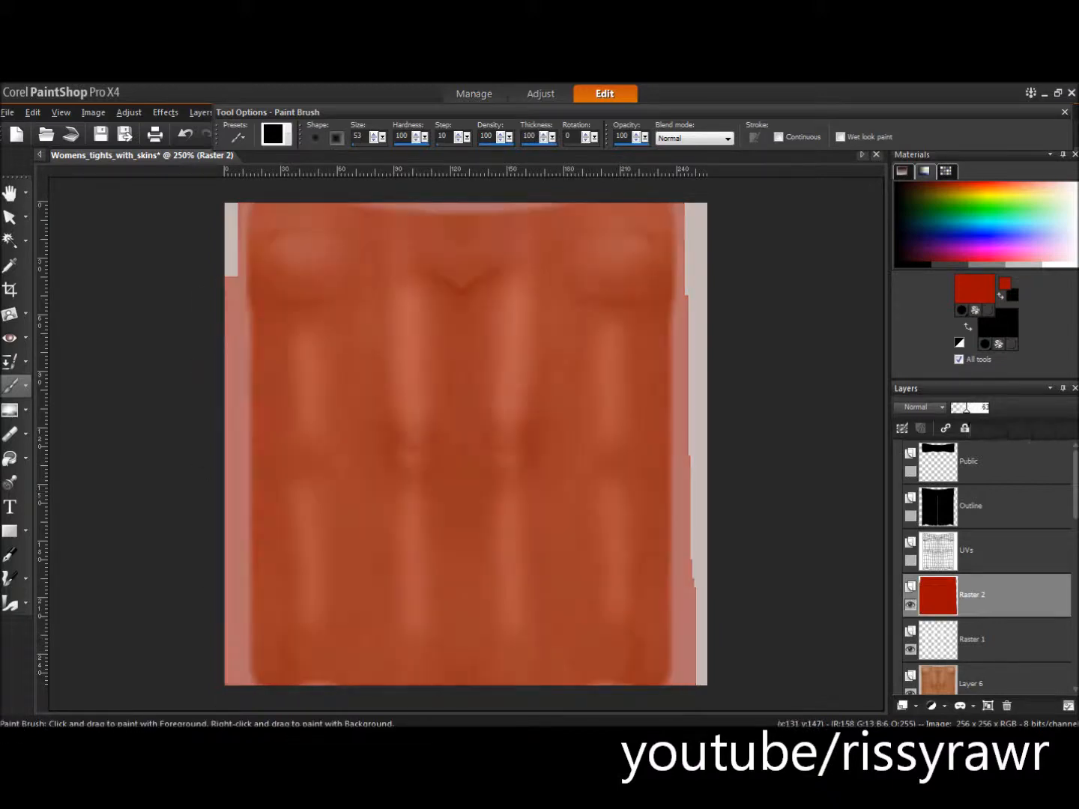
Step: Add a new raster layer above the red colour layer
right_click(916, 587)
left_click(963, 595)
left_click(679, 565)
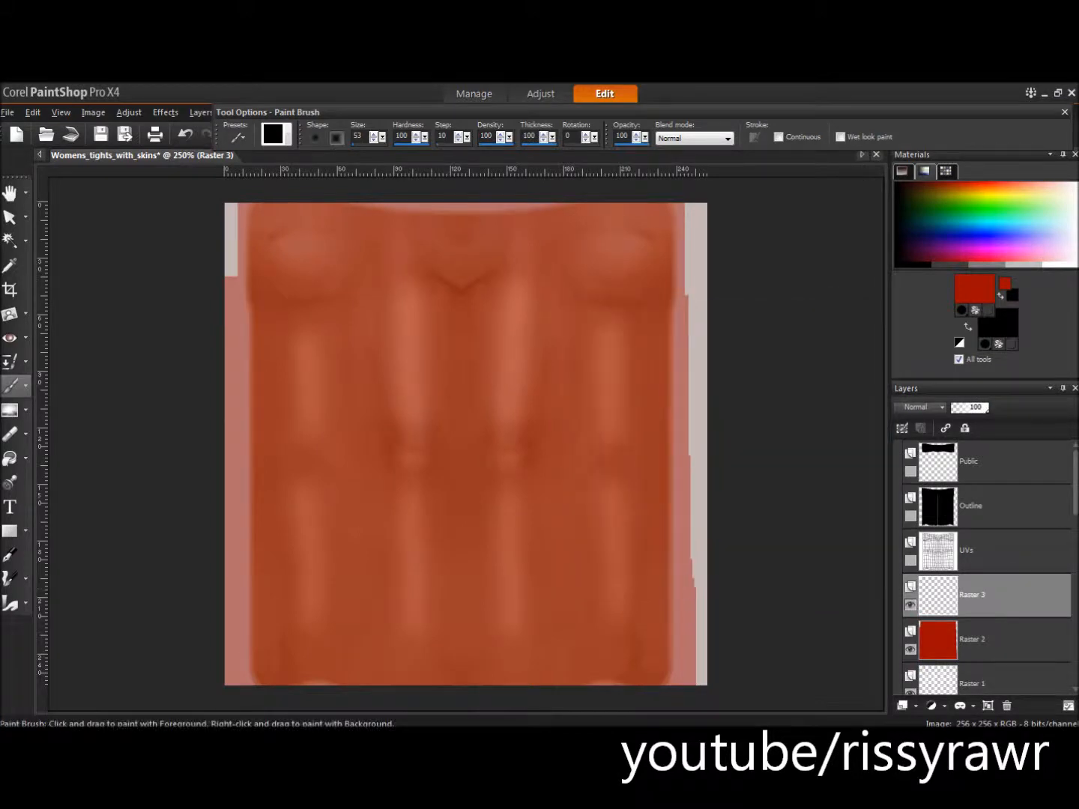
Step: Paint black shadow curves at the crotch and beneath both buttocks with a round size 7 brush
left_click(920, 265)
left_click(362, 136)
left_click(316, 138)
scroll(403, 378, "down", 10)
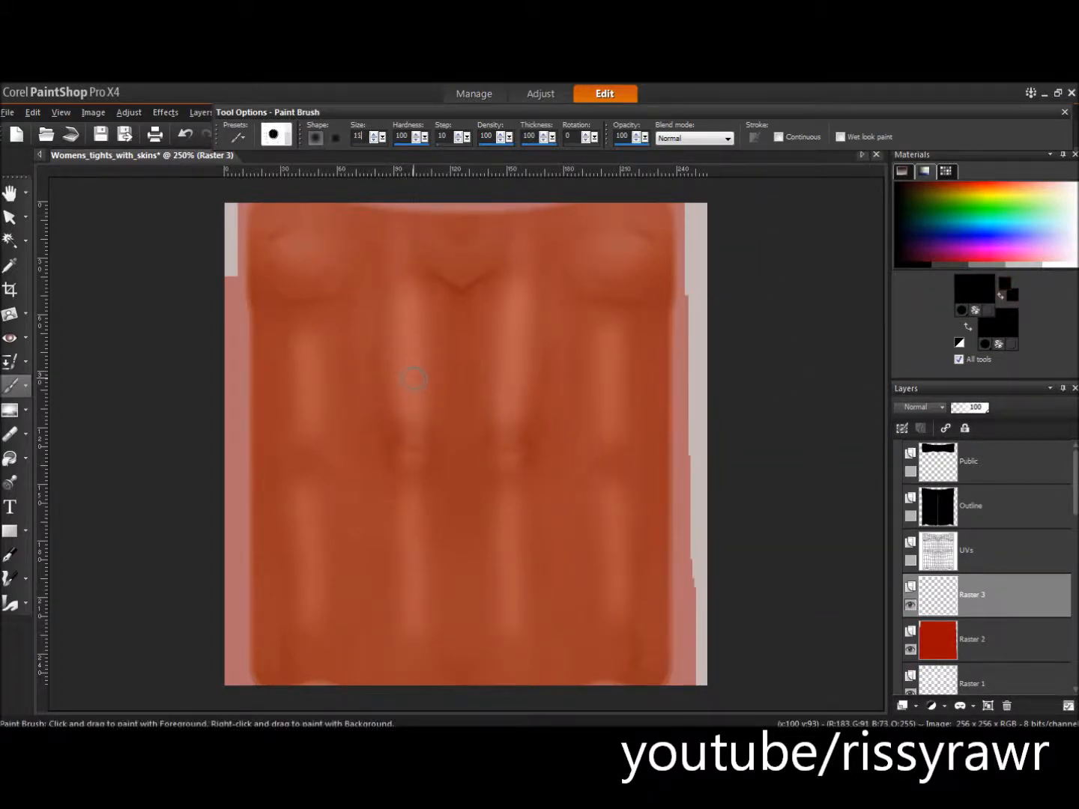
mouse_move(422, 265)
left_mouse_down()
mouse_move(487, 277)
mouse_move(507, 262)
left_mouse_up()
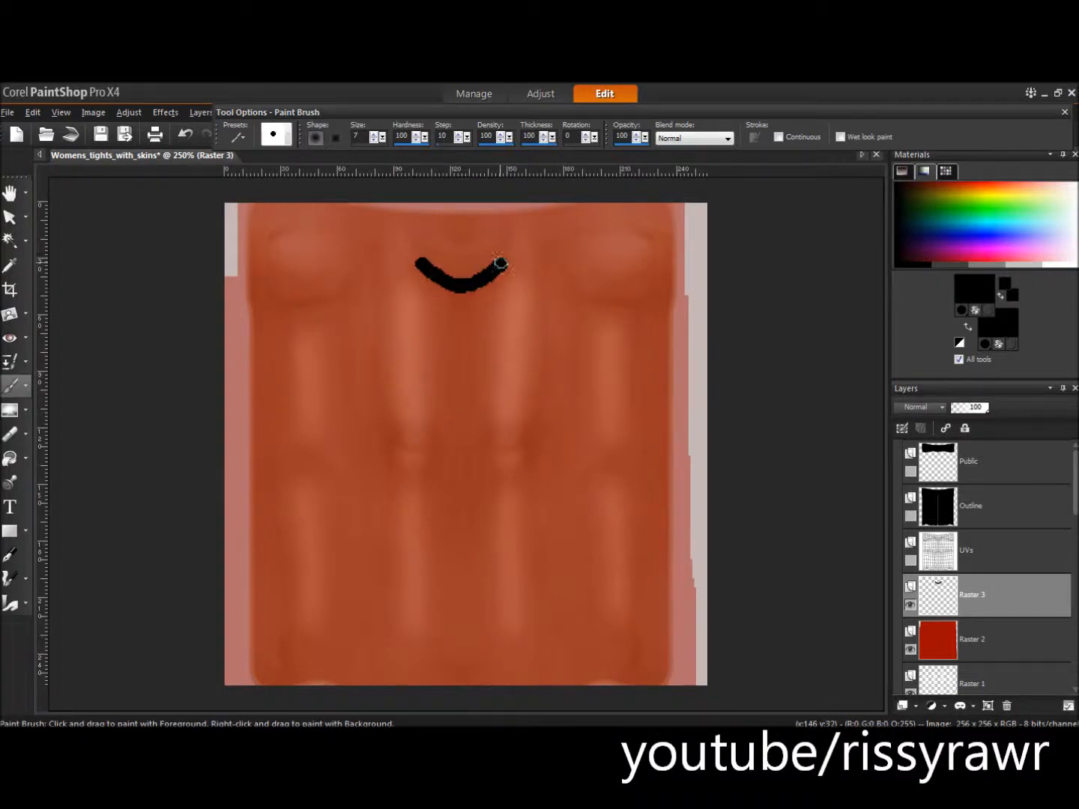
left_click_drag(579, 292, 631, 296)
left_click_drag(294, 296, 345, 290)
Step: Paint size 5 black shadow lines around the knees, along the front thighs' outer edges, and beside the shins and calves
scroll(402, 446, "down", 2)
left_click_drag(402, 448, 428, 447)
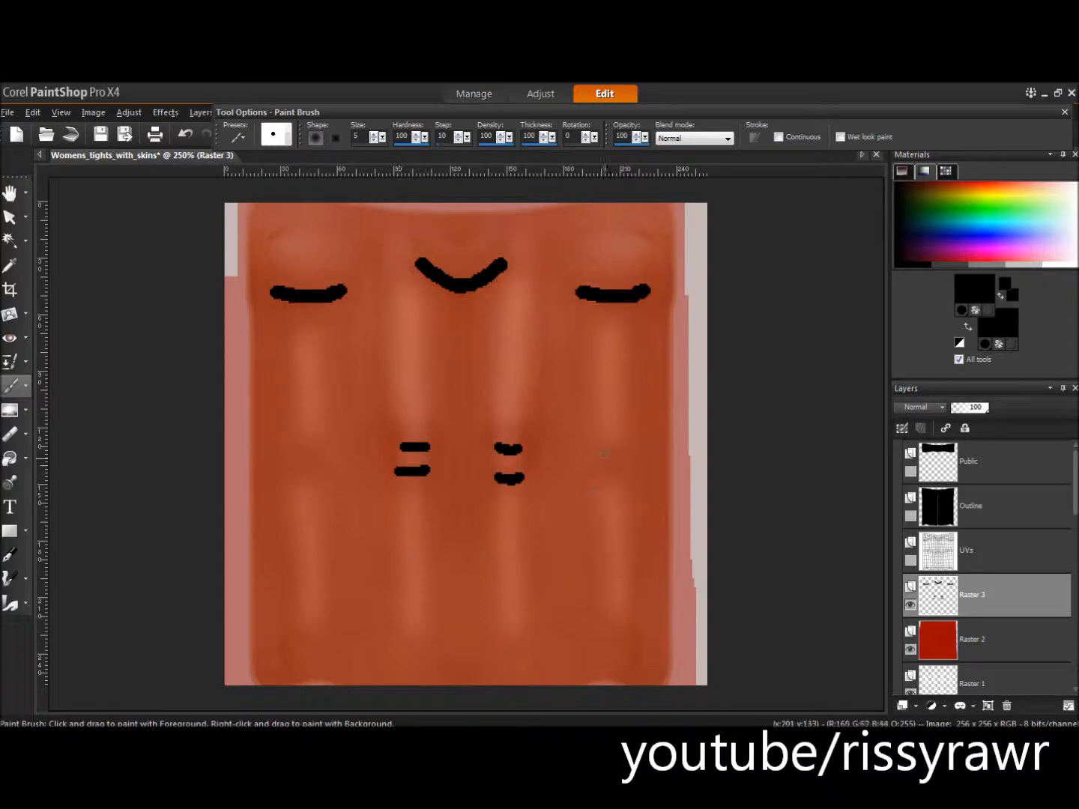
left_click_drag(385, 308, 393, 412)
left_click_drag(544, 303, 532, 415)
left_click_drag(528, 515, 532, 610)
left_click_drag(388, 517, 389, 613)
left_click_drag(639, 509, 635, 602)
left_click_drag(592, 519, 600, 570)
left_click_drag(286, 523, 287, 600)
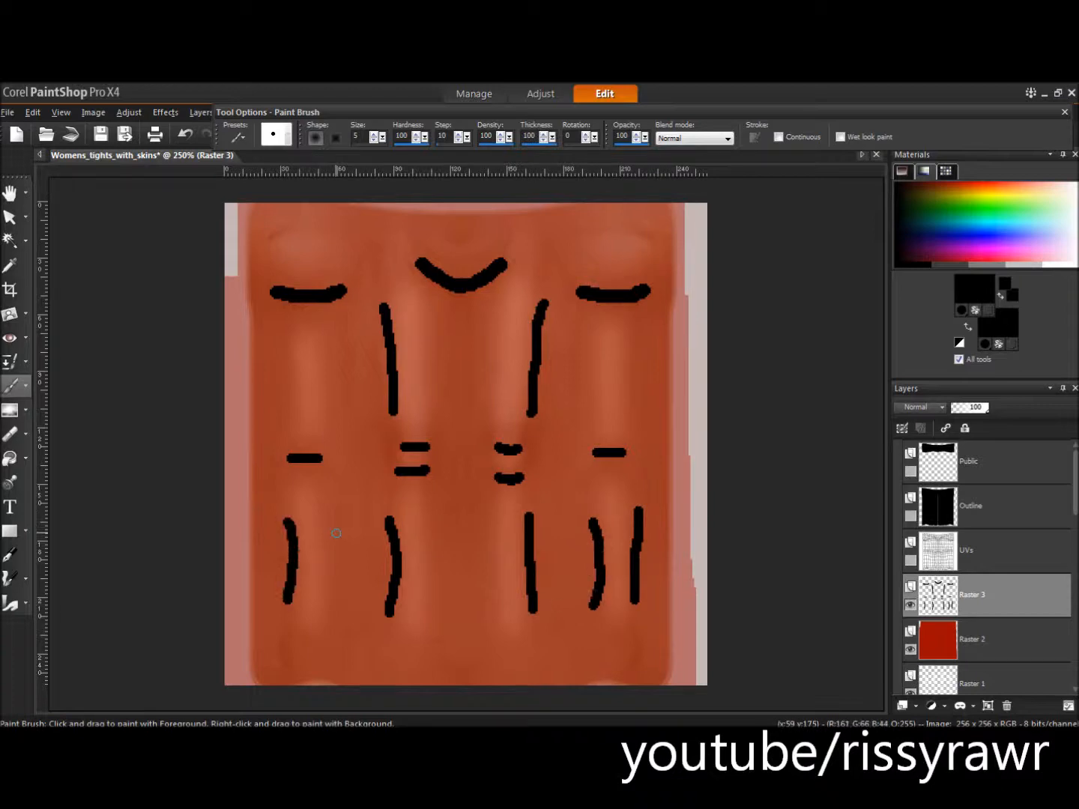
Step: Add matching black shadow lines along the opposite edges of the lower legs and front thighs, and along both back thighs
left_click_drag(333, 519, 326, 591)
left_click_drag(435, 517, 427, 607)
left_click_drag(491, 528, 496, 599)
left_click_drag(497, 304, 492, 408)
left_click_drag(426, 304, 428, 404)
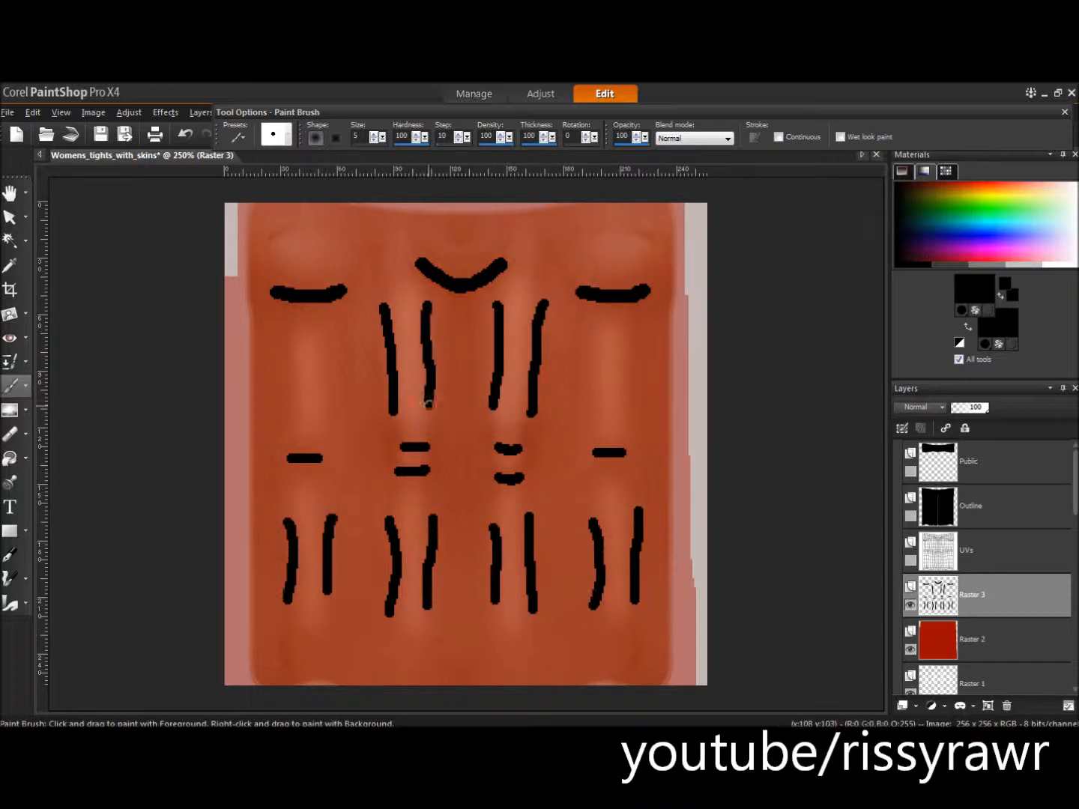
left_click_drag(328, 332, 330, 426)
left_click_drag(282, 339, 288, 423)
left_click_drag(590, 336, 591, 422)
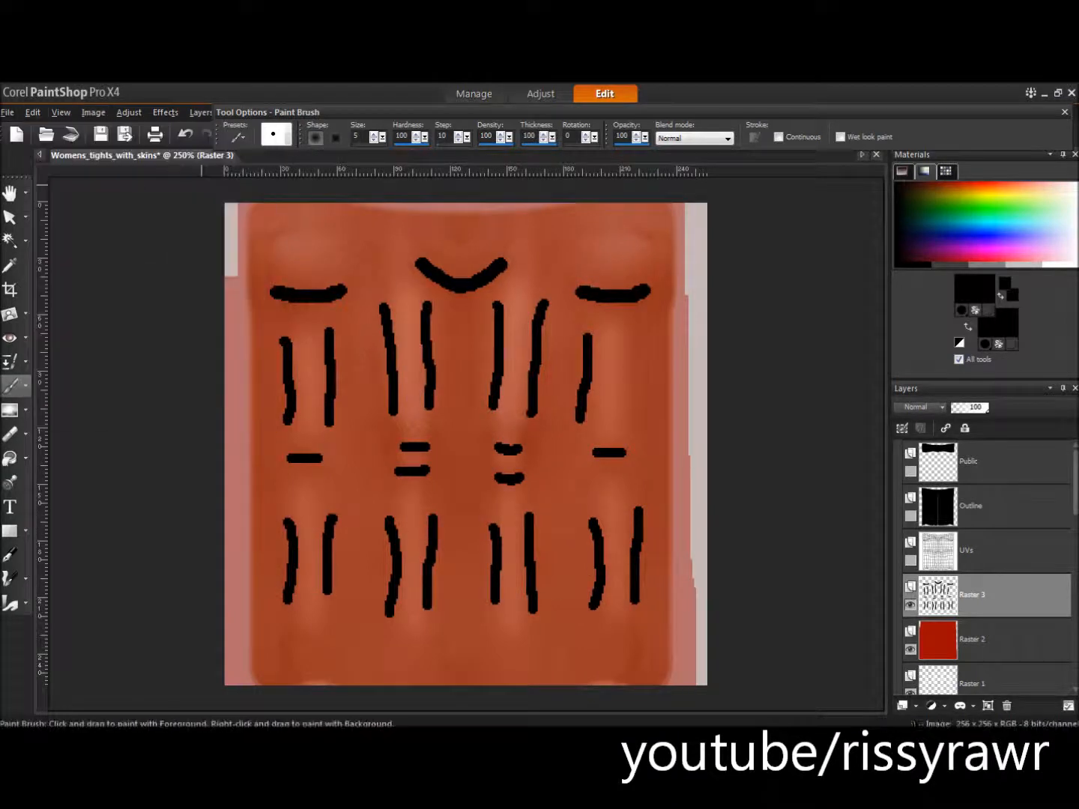
left_click_drag(639, 337, 631, 421)
Step: Apply Luminance (L) blending and add another raster layer above the black shadow lines
left_click(918, 407)
left_click(967, 552)
left_click(905, 706)
left_click(954, 596)
key("Return")
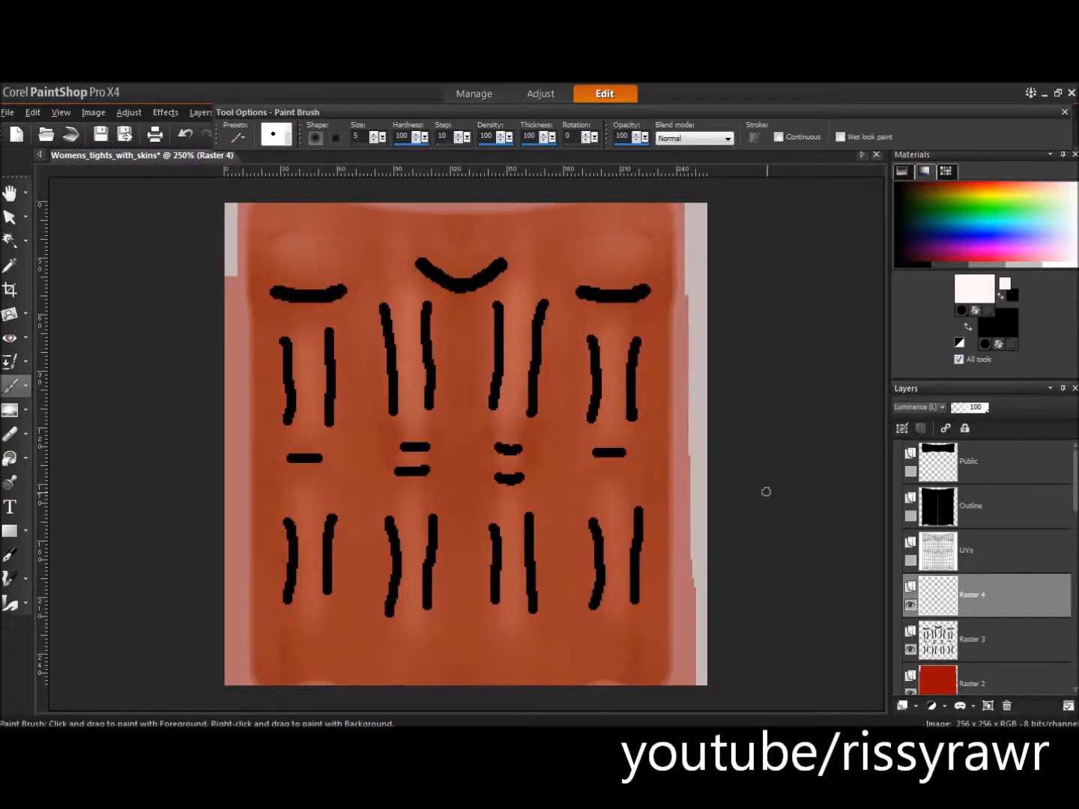
Step: Paint near-white highlights across the front knees and, at brush size 9, down both front thighs and the left back thigh
left_click_drag(497, 460, 523, 461)
double_click(355, 136)
type("9")
left_click_drag(307, 336, 307, 416)
left_click_drag(406, 314, 409, 406)
left_click_drag(523, 309, 515, 407)
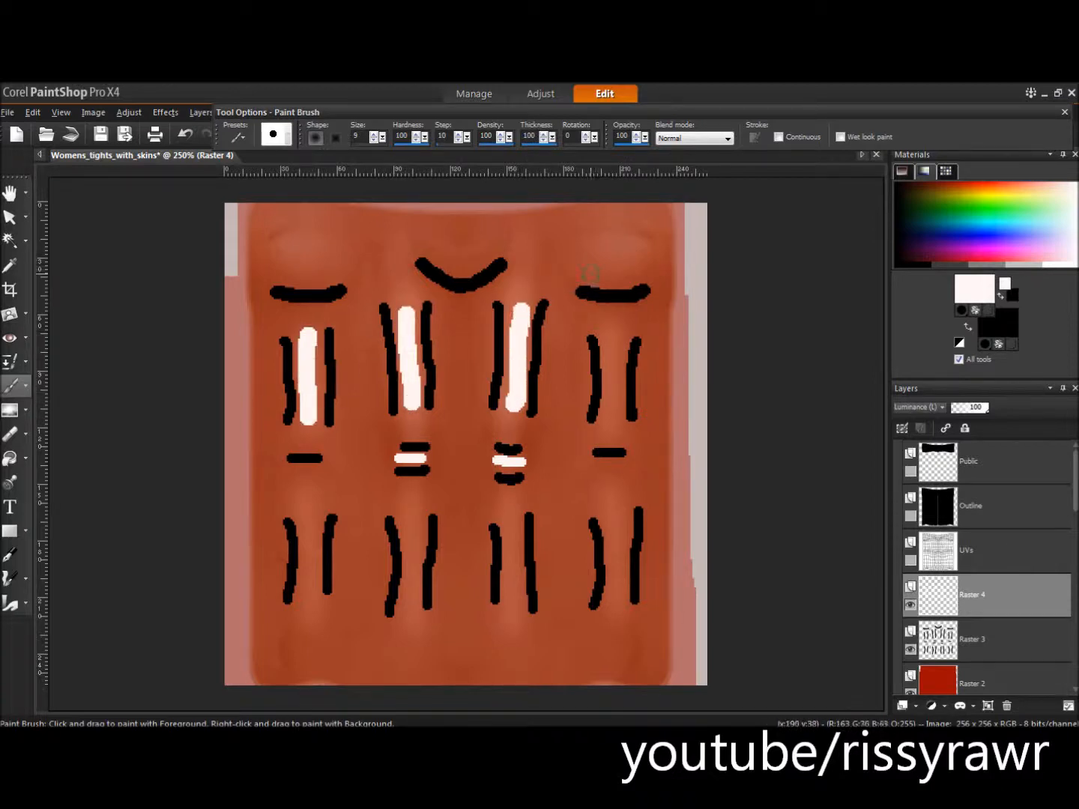
Step: Paint near-white highlights over the buttocks and crotch, down the remaining back thigh, and along all four lower-leg sections
left_click_drag(584, 275, 638, 276)
left_click_drag(276, 276, 328, 277)
left_click_drag(439, 254, 485, 257)
left_click_drag(616, 345, 614, 427)
left_click_drag(305, 488, 309, 626)
left_click_drag(618, 499, 616, 635)
left_click_drag(514, 511, 516, 621)
left_click_drag(411, 517, 409, 638)
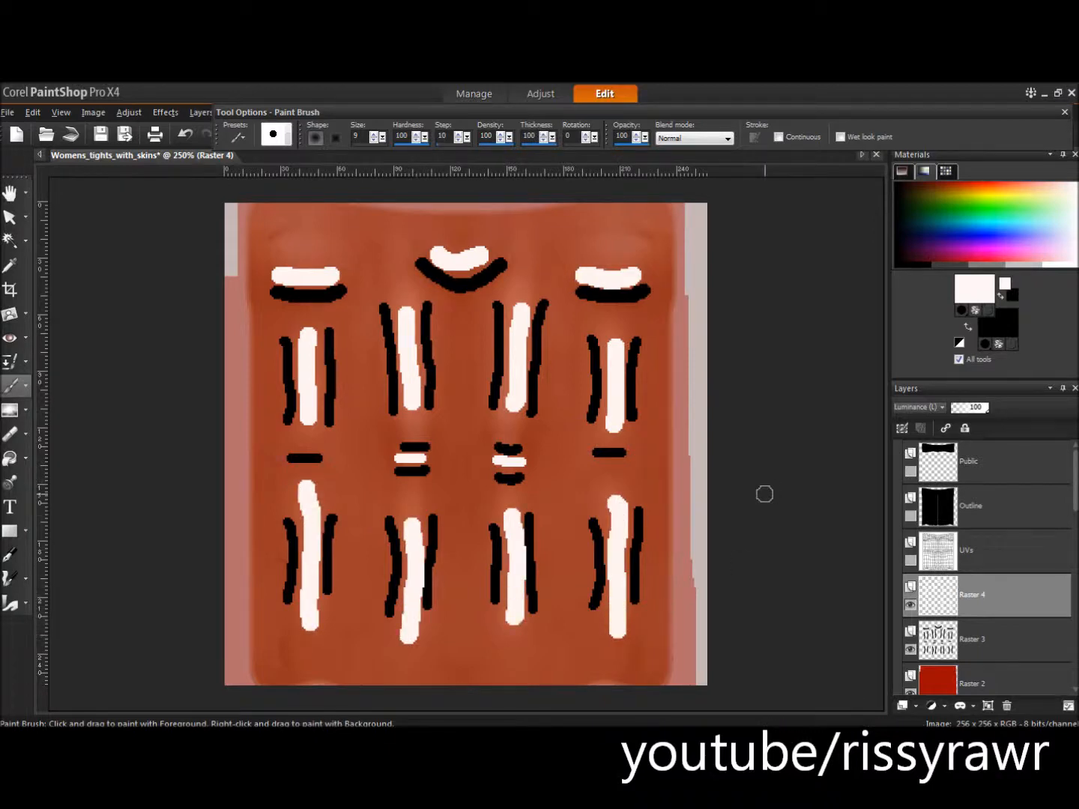
Step: Soften the near-white highlights with a Gaussian Blur of radius 6.00
left_click(129, 113)
mouse_move(150, 335)
left_click(361, 388)
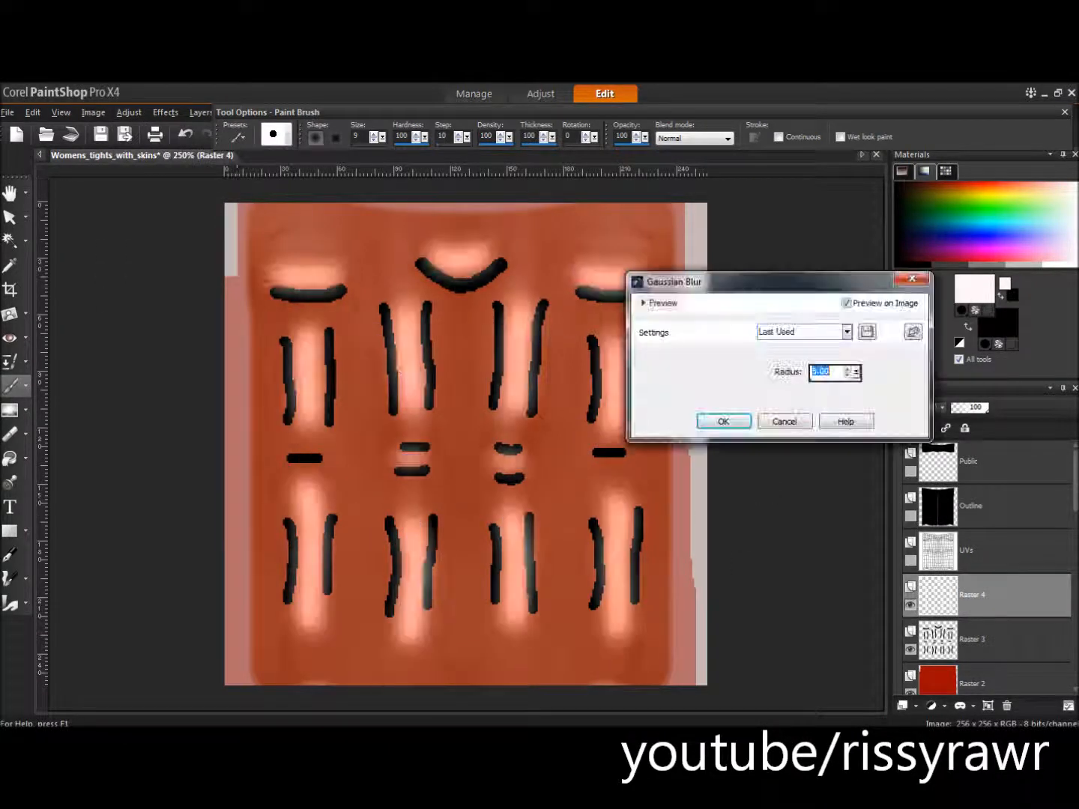
left_click(847, 376)
left_click(847, 369)
left_click(847, 368)
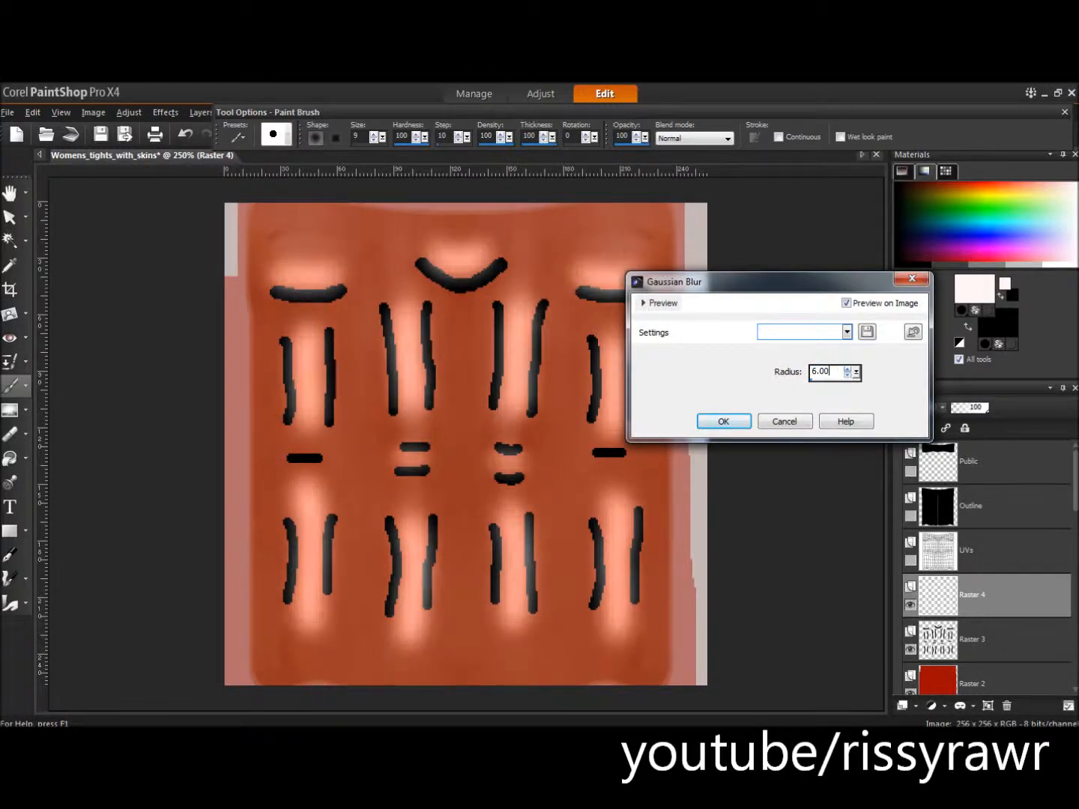
left_click(724, 421)
Step: Blur the black shadow line layer with a Gaussian Blur of radius 6.00
left_click(989, 640)
left_click(130, 112)
mouse_move(151, 335)
left_click(361, 387)
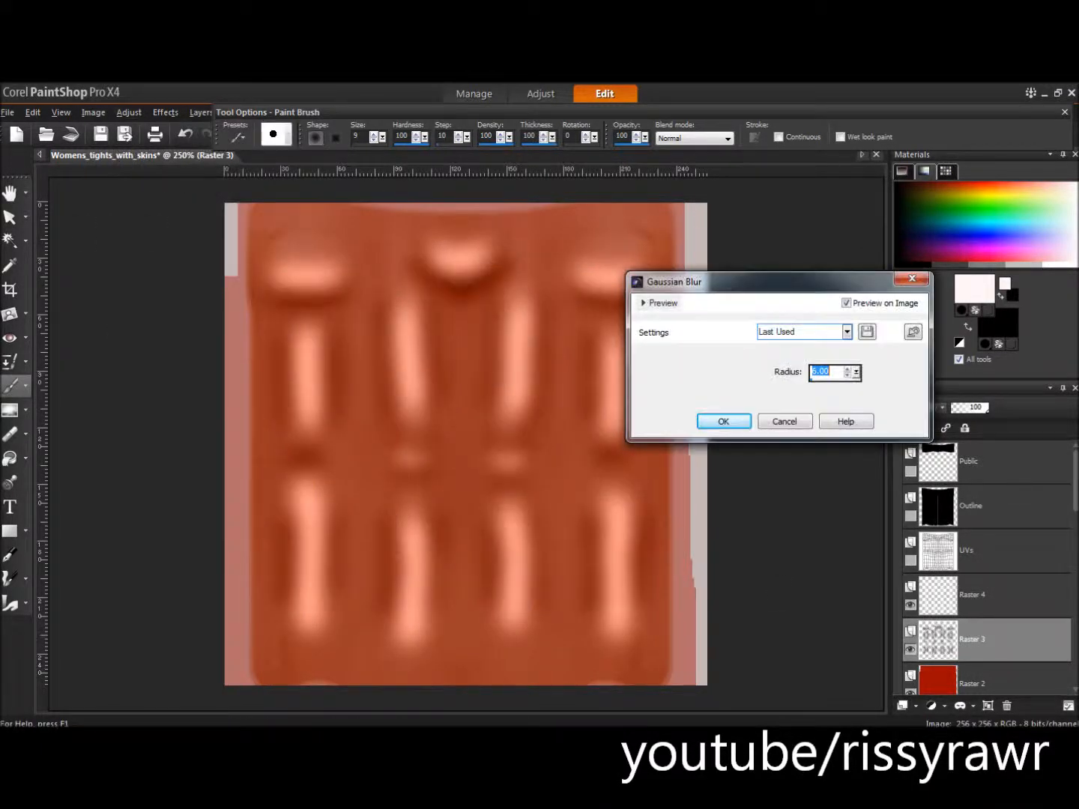
left_click(724, 422)
Step: Tone down the highlights and lower the red colour layer's opacity to about 36
left_click(975, 684)
mouse_move(974, 407)
left_mouse_down()
mouse_move(990, 408)
mouse_move(966, 409)
left_mouse_up()
left_click(988, 595)
left_click(989, 639)
left_click(975, 684)
Step: Add a new raster layer and move it above the other shading layers
left_click(913, 705)
left_click(941, 592)
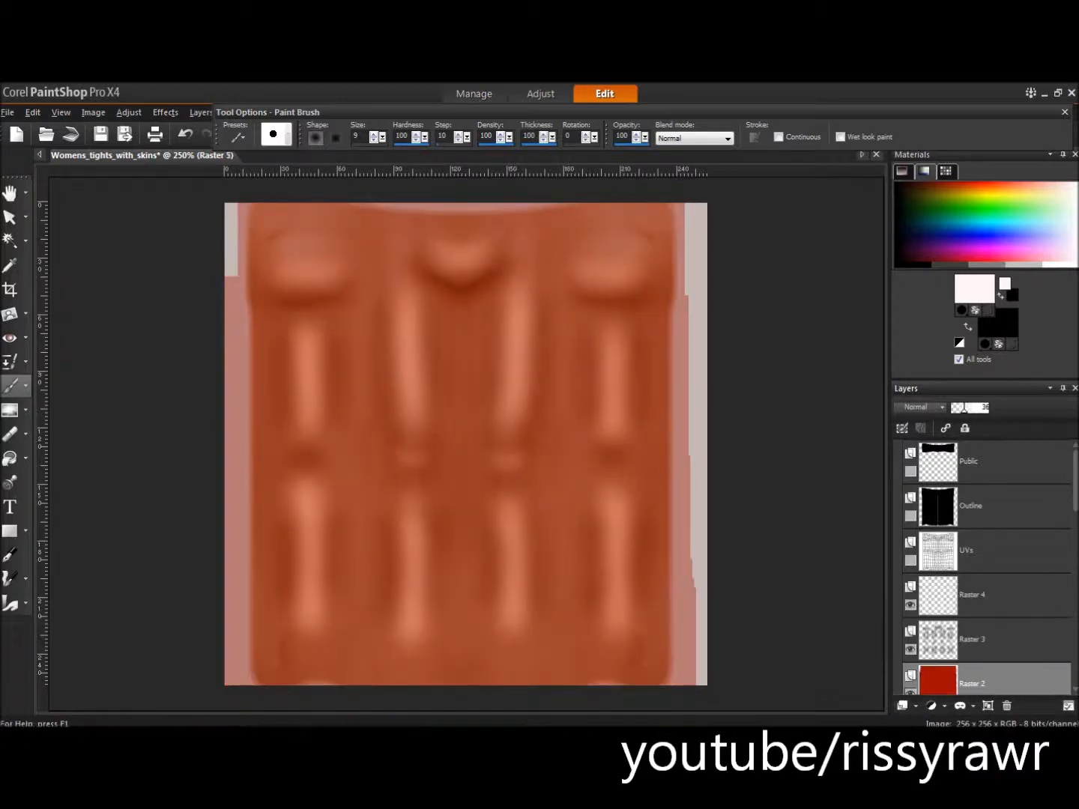
left_click_drag(978, 680, 978, 584)
Step: Draw short black crease lines, 2.00 wide, beside the crotch and across the front thighs with the Pen tool
left_click(927, 264)
left_click(11, 555)
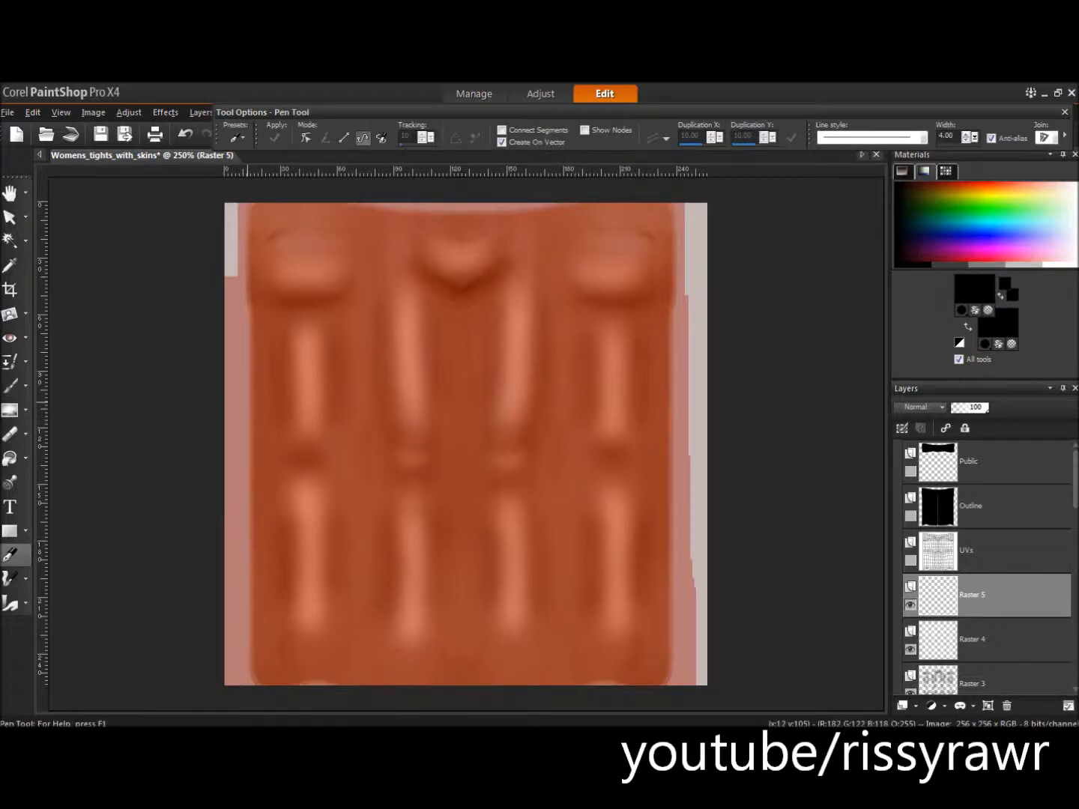
left_click_drag(501, 277, 537, 264)
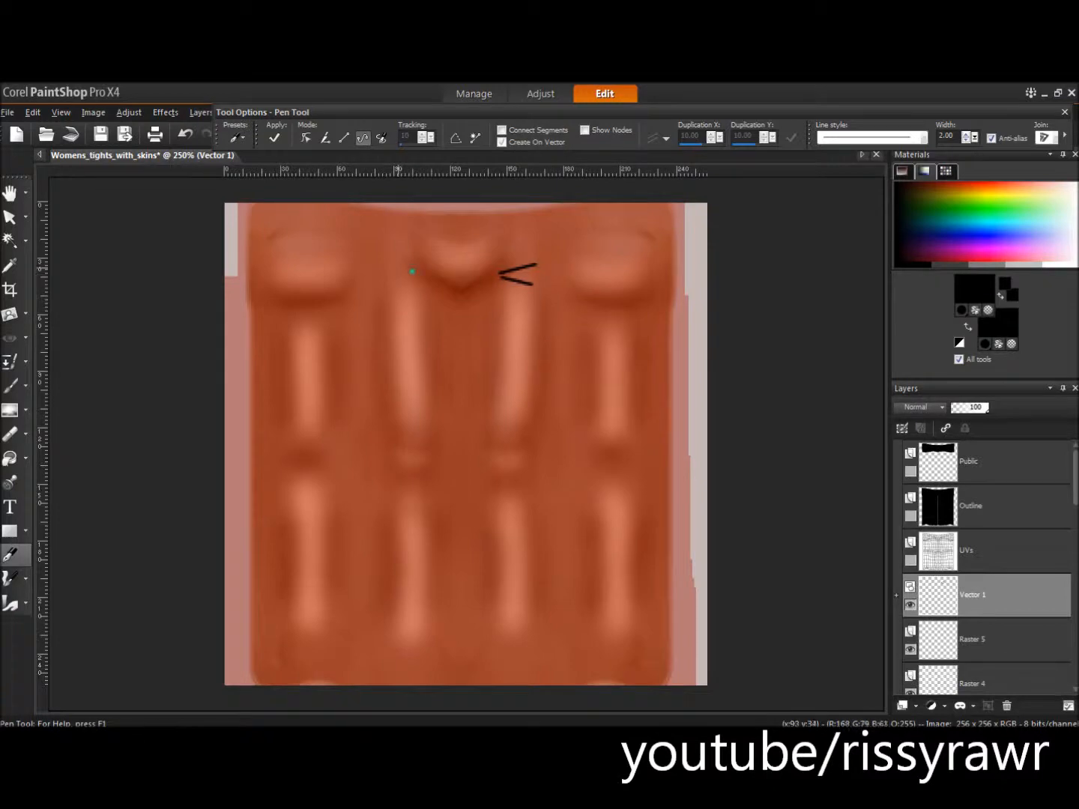
left_click_drag(496, 282, 528, 299)
mouse_move(499, 361)
left_mouse_down()
mouse_move(536, 348)
mouse_move(516, 374)
left_mouse_up()
left_click_drag(497, 392, 530, 392)
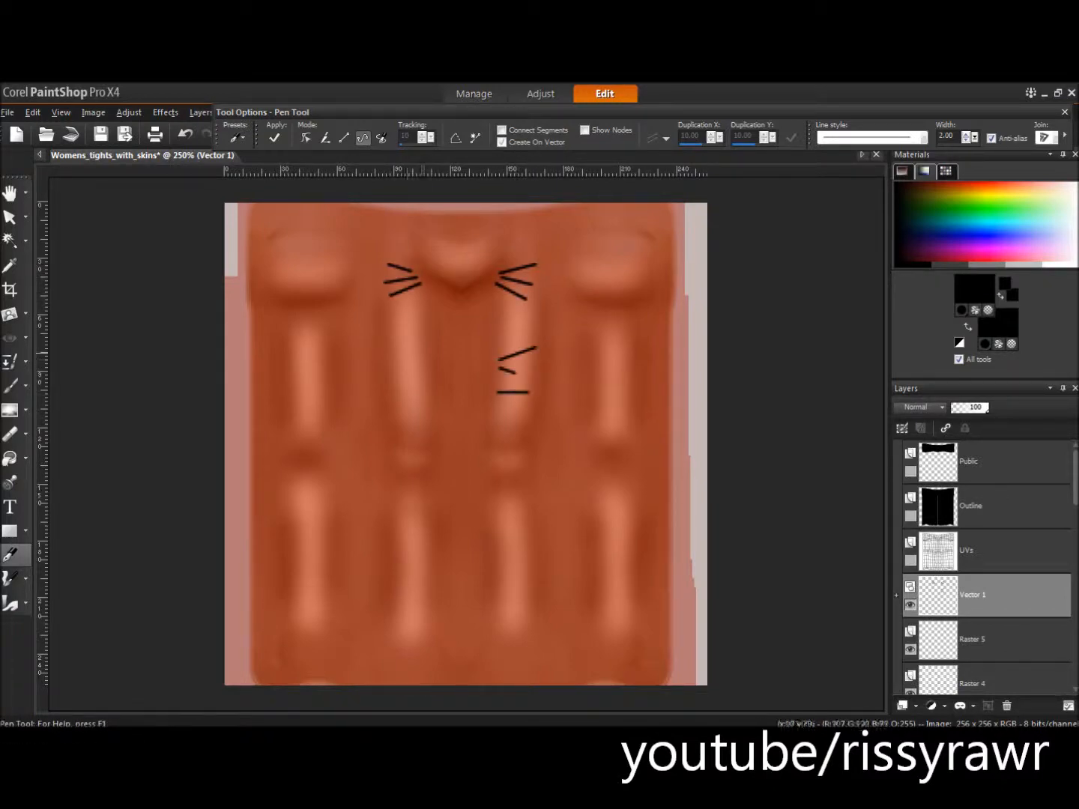
Step: Draw more short black crease lines across the knees, the back thighs, and the lower legs
mouse_move(394, 452)
left_mouse_down()
mouse_move(428, 452)
mouse_move(431, 468)
left_mouse_up()
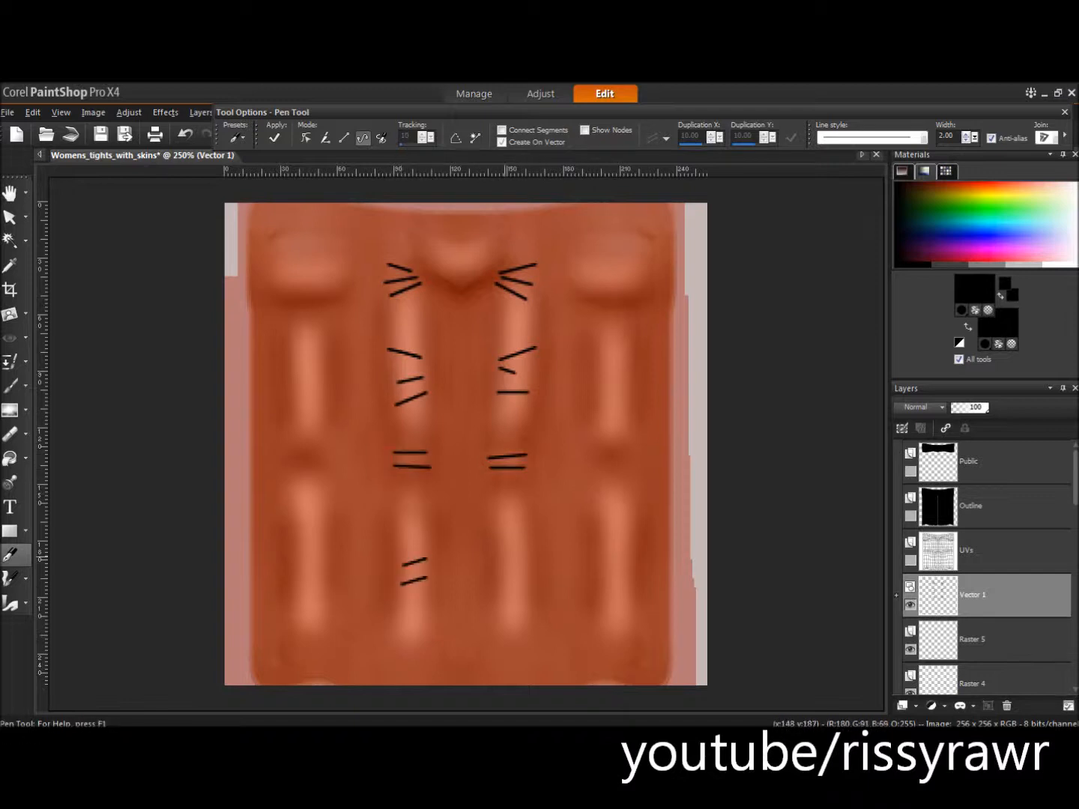
left_click_drag(499, 572, 523, 583)
left_click_drag(594, 458, 630, 458)
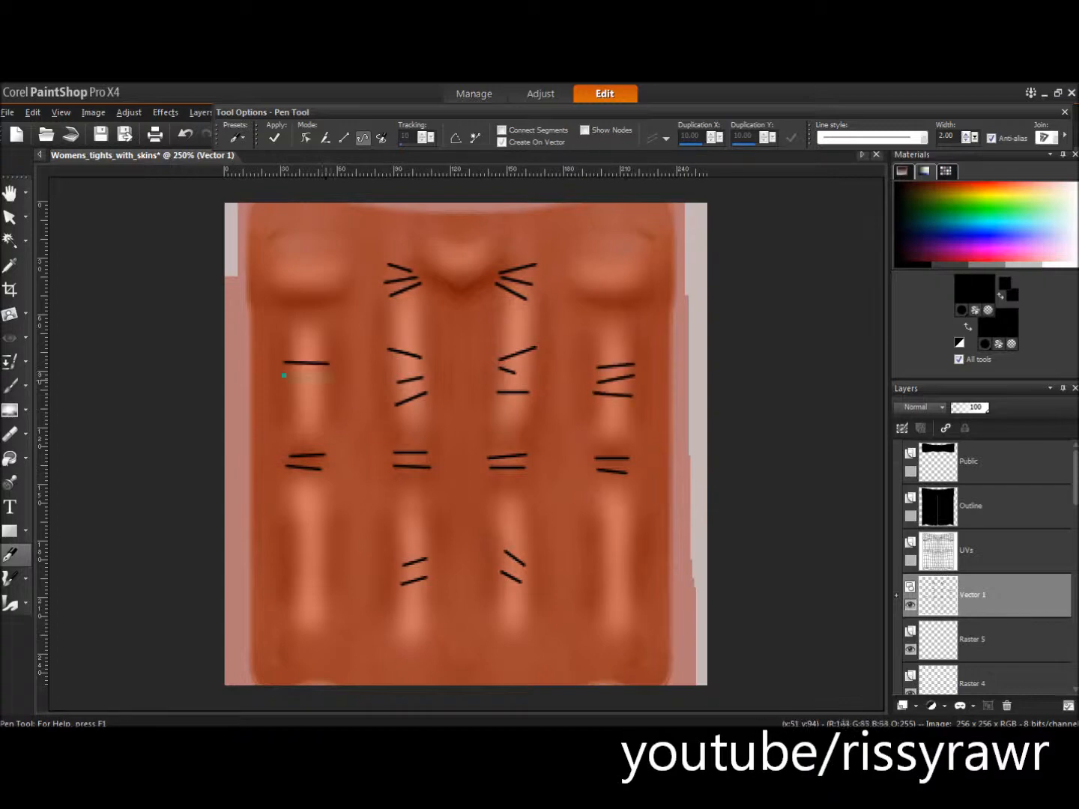
left_click_drag(630, 613, 604, 618)
Step: Set the crease line vector layer to Luminance (L) blending and duplicate it
left_click(923, 407)
left_click(967, 553)
right_click(990, 598)
left_click(944, 442)
Step: Rasterize the duplicated crease layer and lighten its lines to white
left_click(130, 113)
mouse_move(185, 250)
left_click(355, 252)
left_click(480, 483)
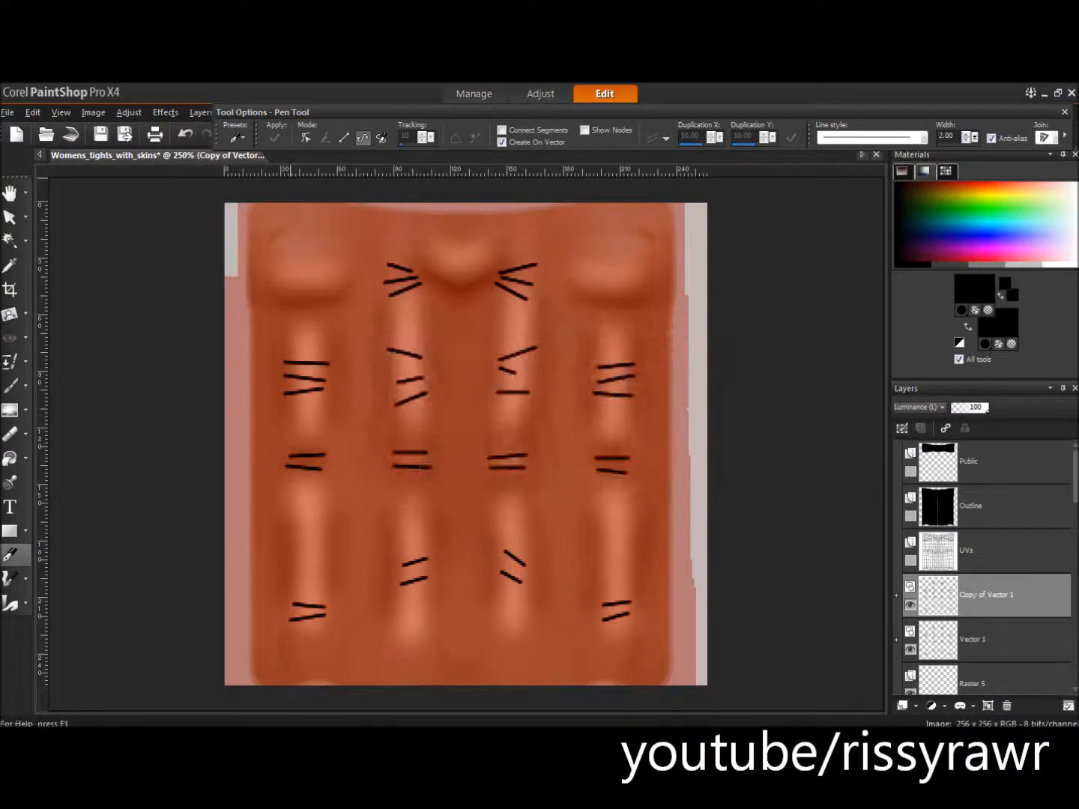
left_click_drag(937, 300, 943, 299)
left_click_drag(915, 352, 942, 353)
left_click(880, 408)
Step: Shift the original black crease lines slightly downward so they sit just below the white copies
left_click(973, 639)
left_click(10, 218)
left_click_drag(460, 443, 460, 449)
Step: Rasterize the black crease layer and smudge its lines with a size 7 Smudge Brush
left_click(10, 410)
left_click(26, 410)
left_click(77, 479)
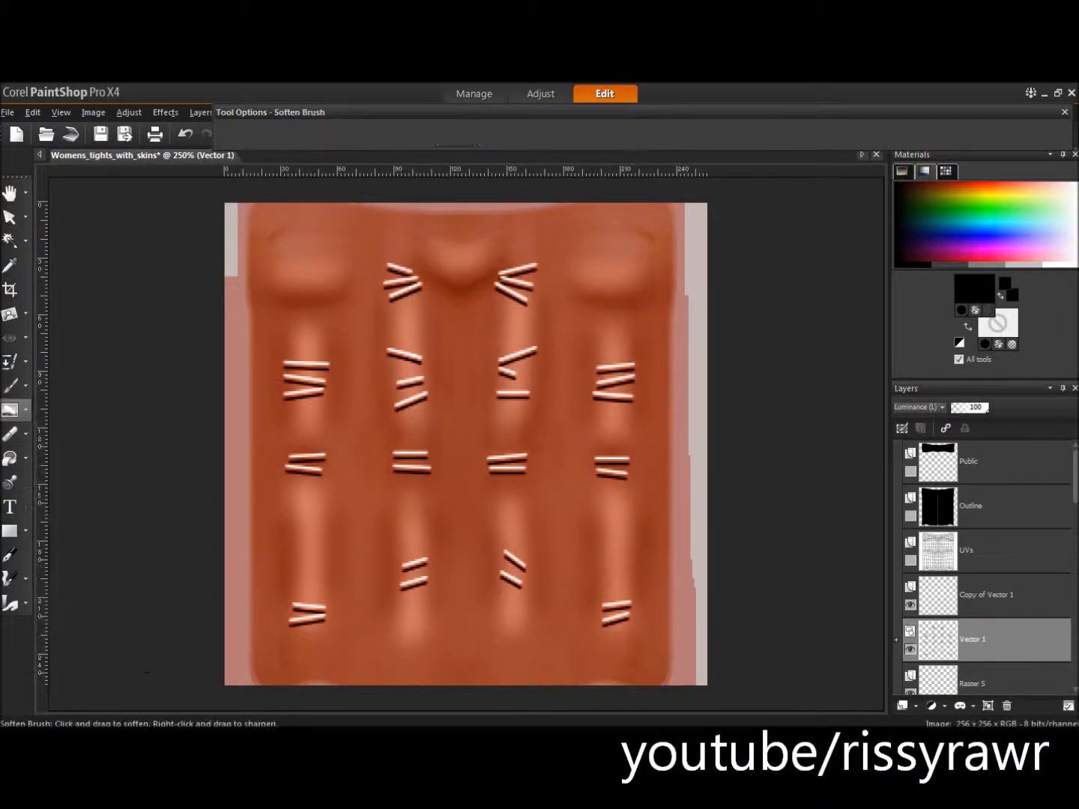
scroll(269, 453, "up", 1)
left_click(269, 453)
left_click(481, 477)
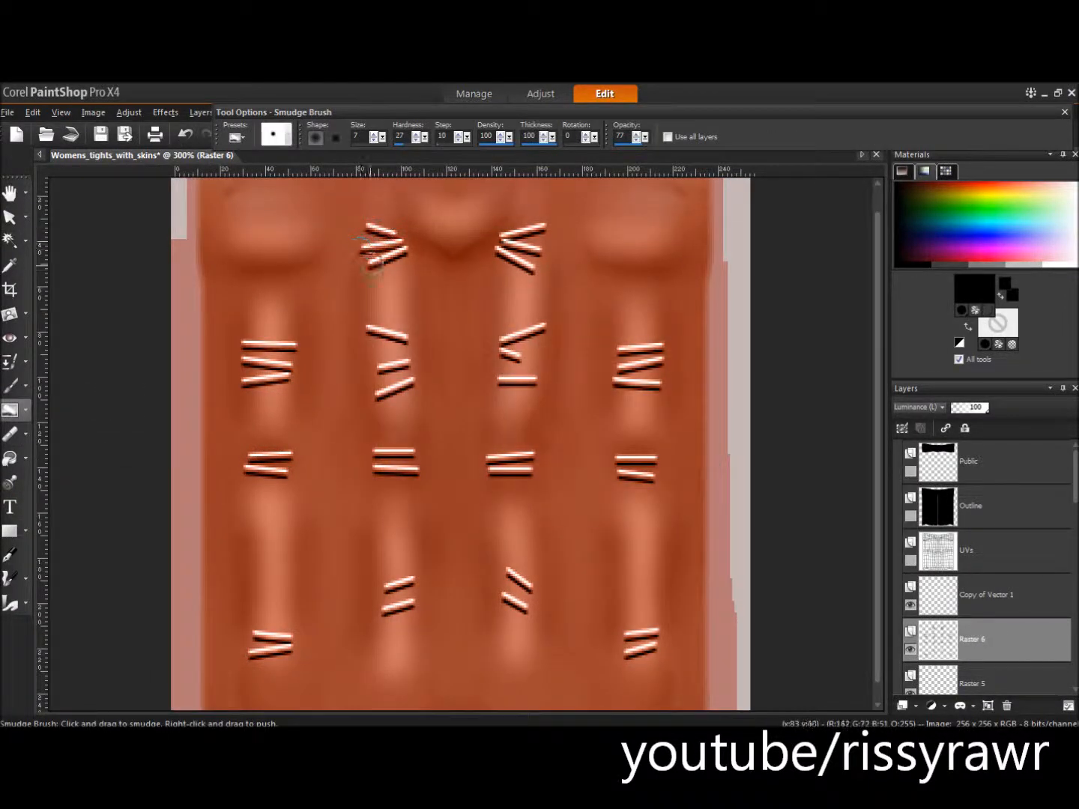
left_click_drag(511, 234, 516, 254)
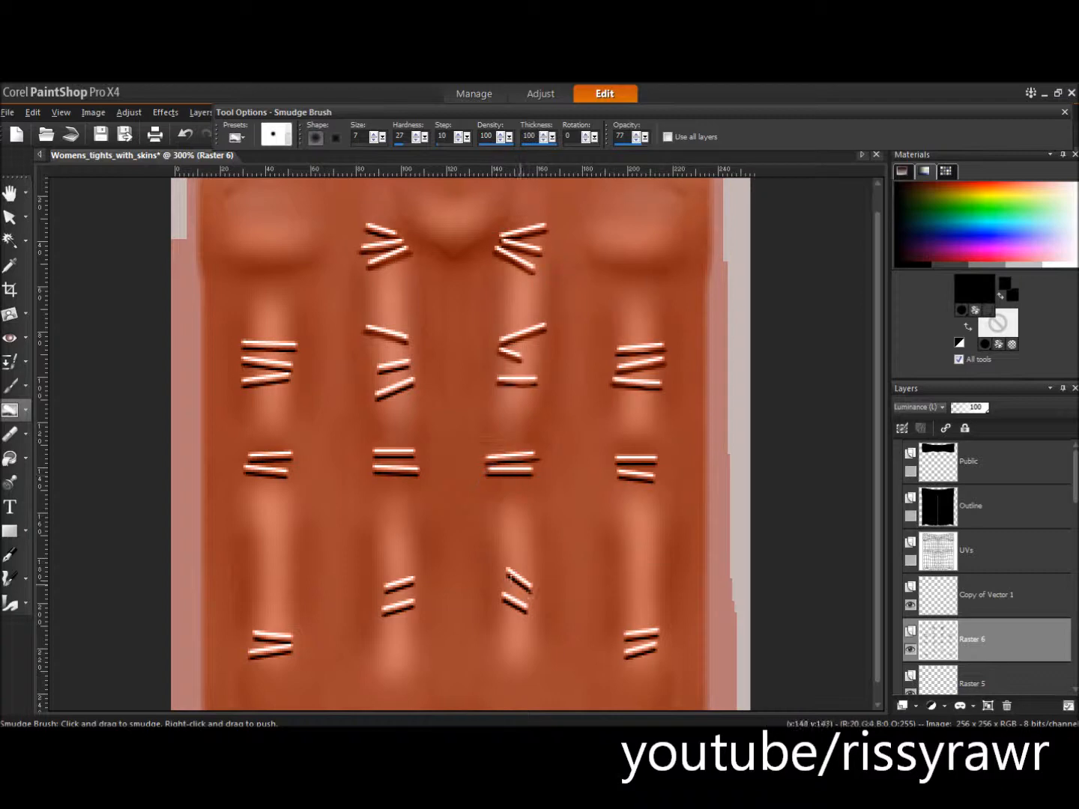
left_click(32, 113)
left_click(54, 129)
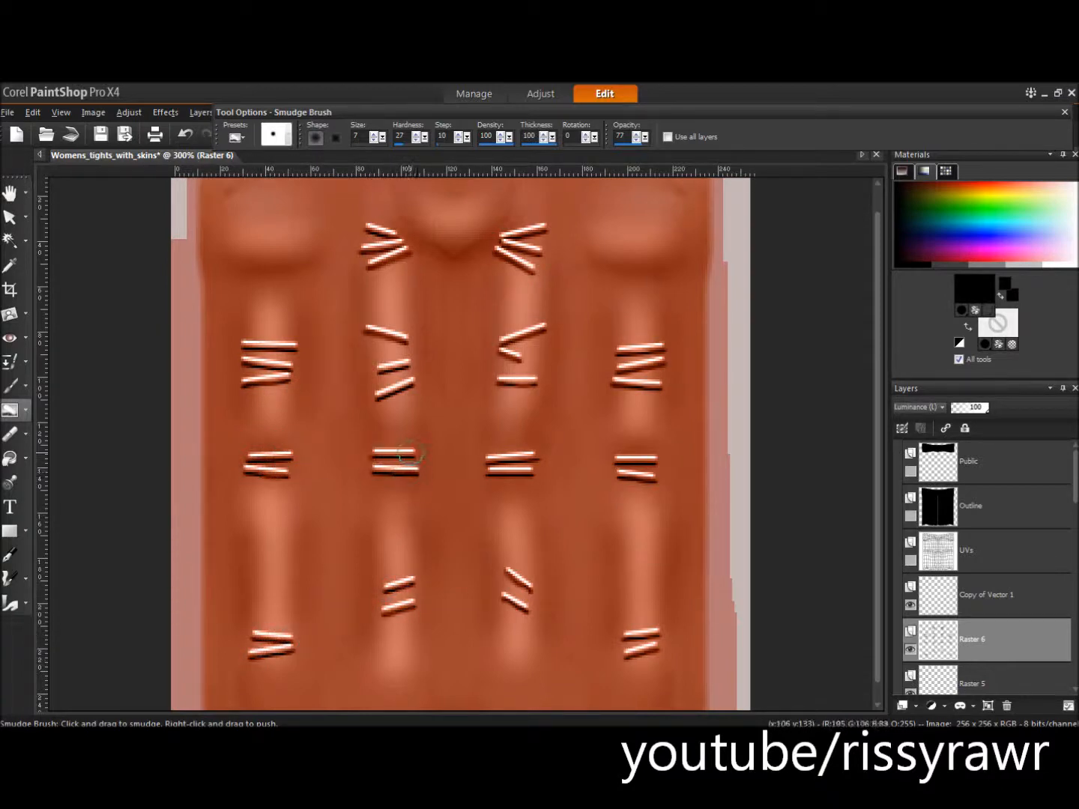
Step: Smudge the white crease lines on the copied crease layer with a size 7 Smudge Brush on all four leg columns
left_click(987, 595)
left_click_drag(295, 346, 242, 345)
mouse_move(289, 366)
left_mouse_down()
mouse_move(250, 360)
mouse_move(290, 376)
left_mouse_up()
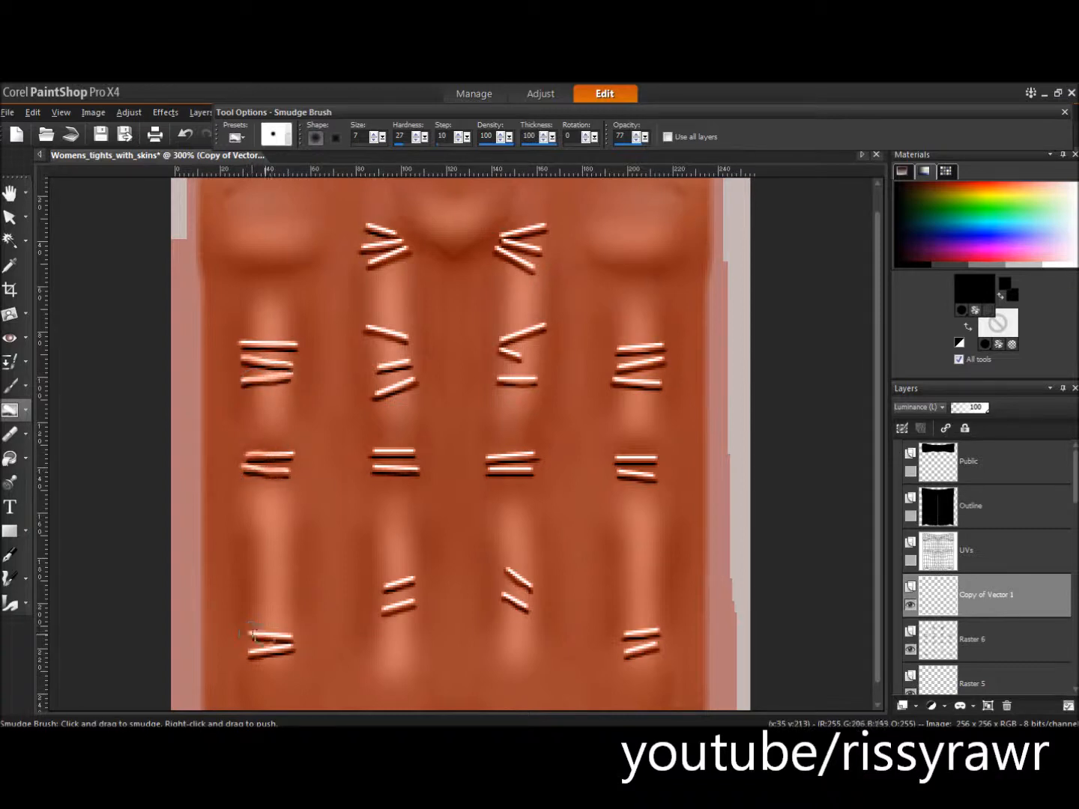
left_click_drag(388, 466, 381, 449)
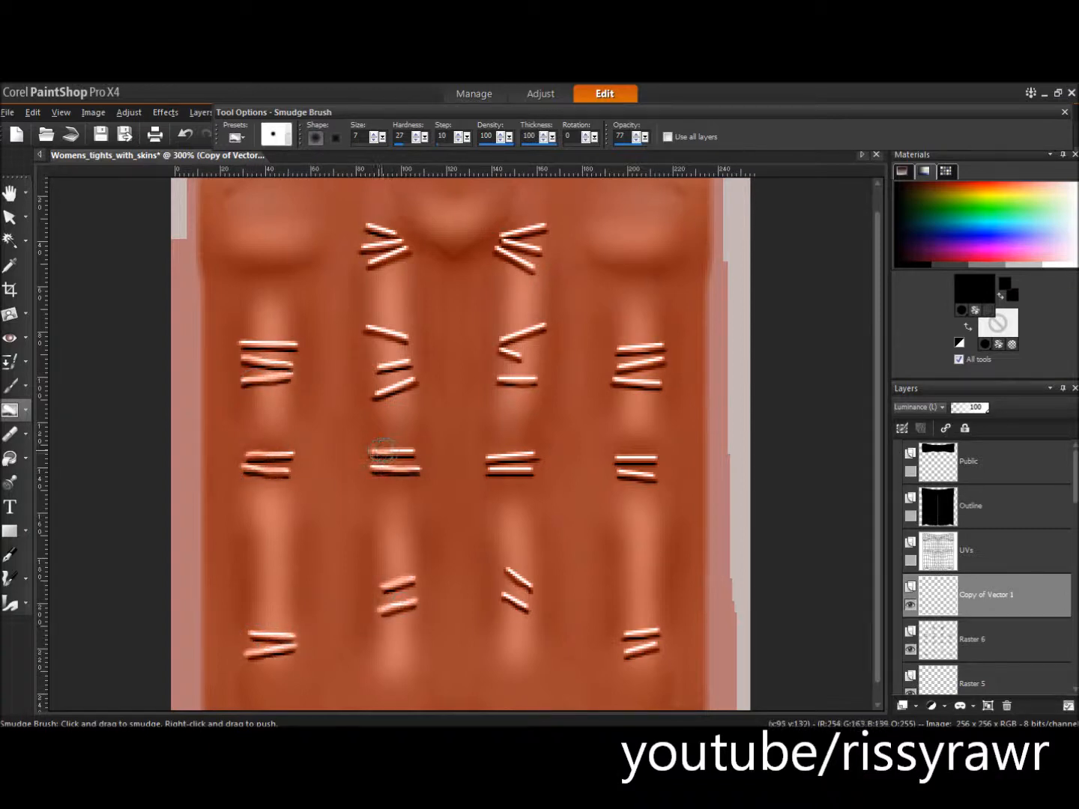
left_click_drag(379, 333, 410, 341)
left_click_drag(374, 264, 408, 250)
left_click_drag(497, 222, 536, 270)
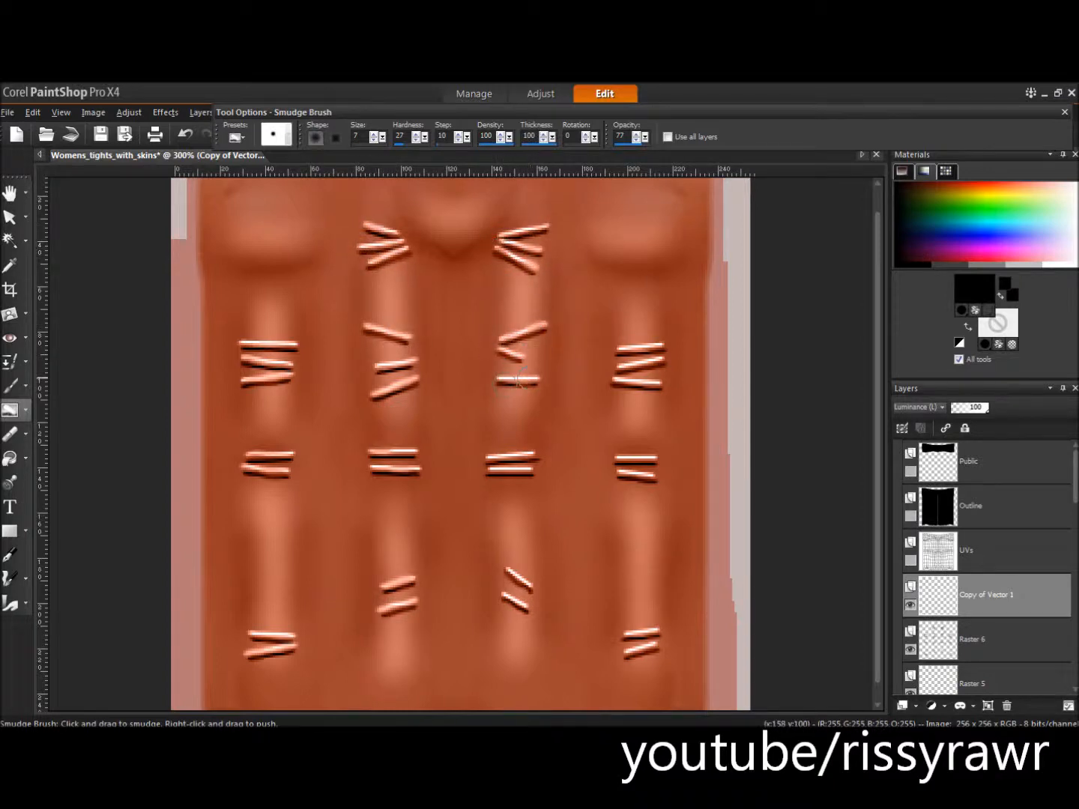
left_click_drag(503, 454, 529, 466)
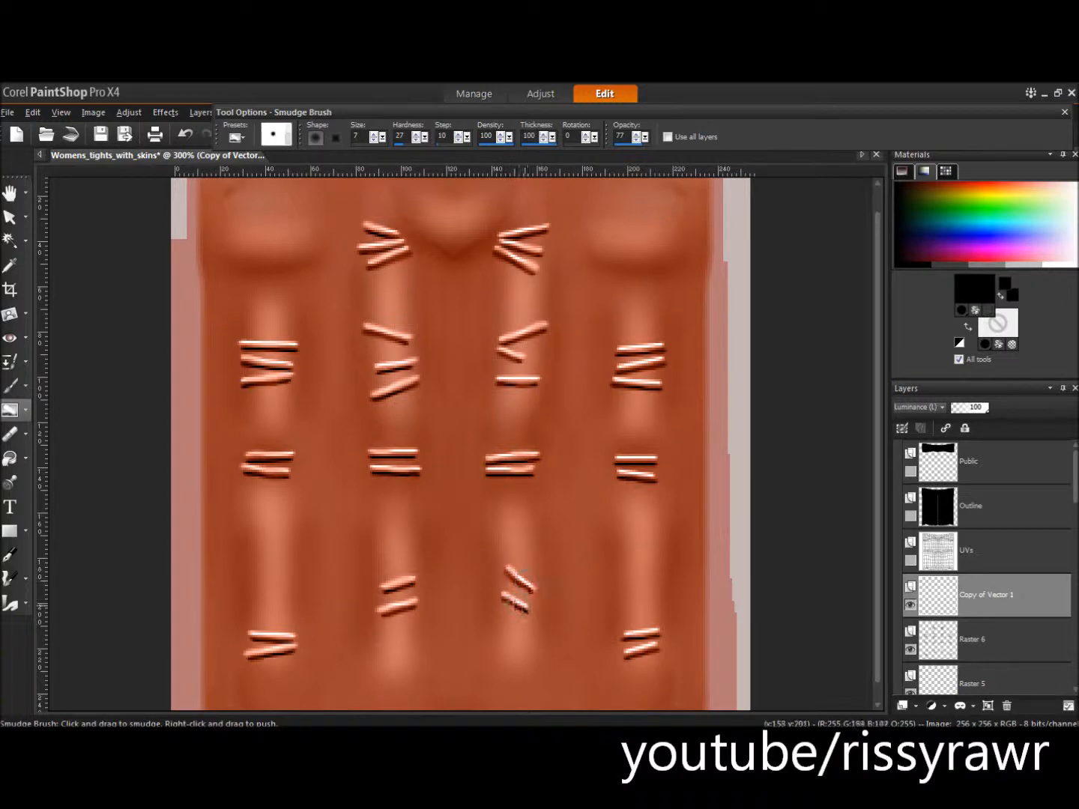
mouse_move(651, 350)
left_mouse_down()
mouse_move(622, 371)
mouse_move(625, 387)
left_mouse_up()
left_click_drag(646, 459, 633, 478)
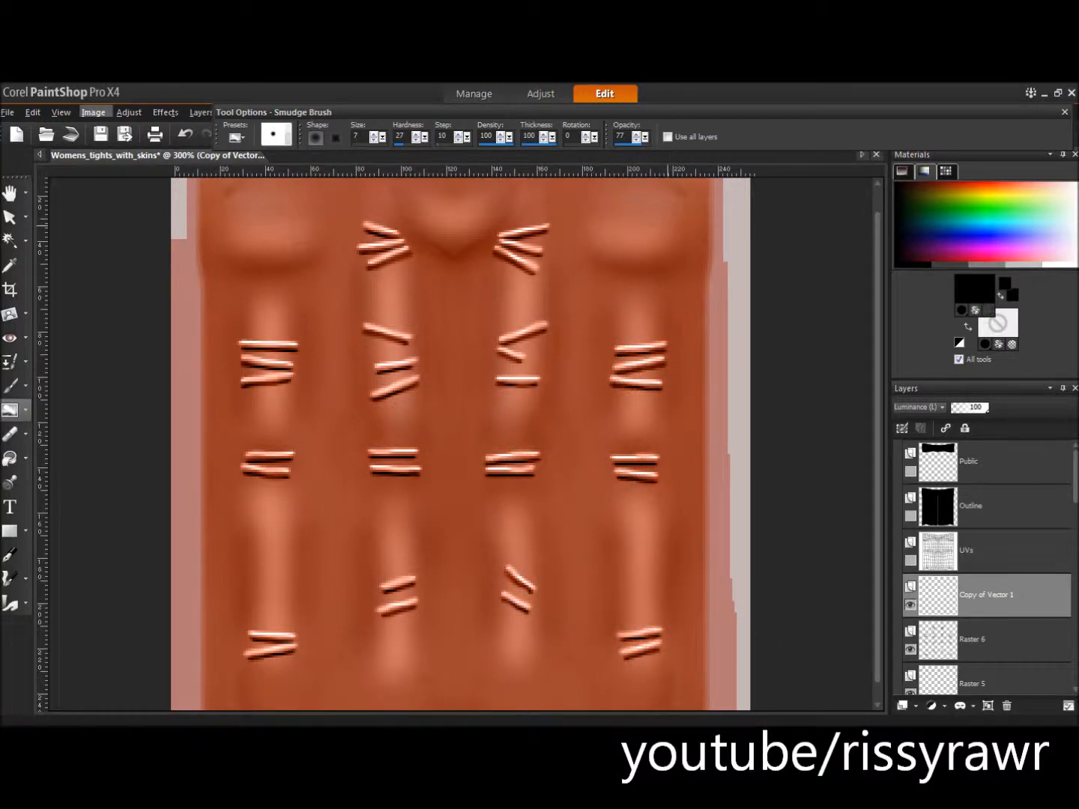
Step: Soften the white crease layer and the black crease layer with a Gaussian Blur of radius 2.00
left_click(129, 112)
mouse_move(225, 372)
mouse_move(224, 336)
left_click(373, 388)
left_click(850, 376)
left_click(722, 421)
left_click(974, 639)
left_click(129, 111)
mouse_move(225, 336)
left_click(374, 389)
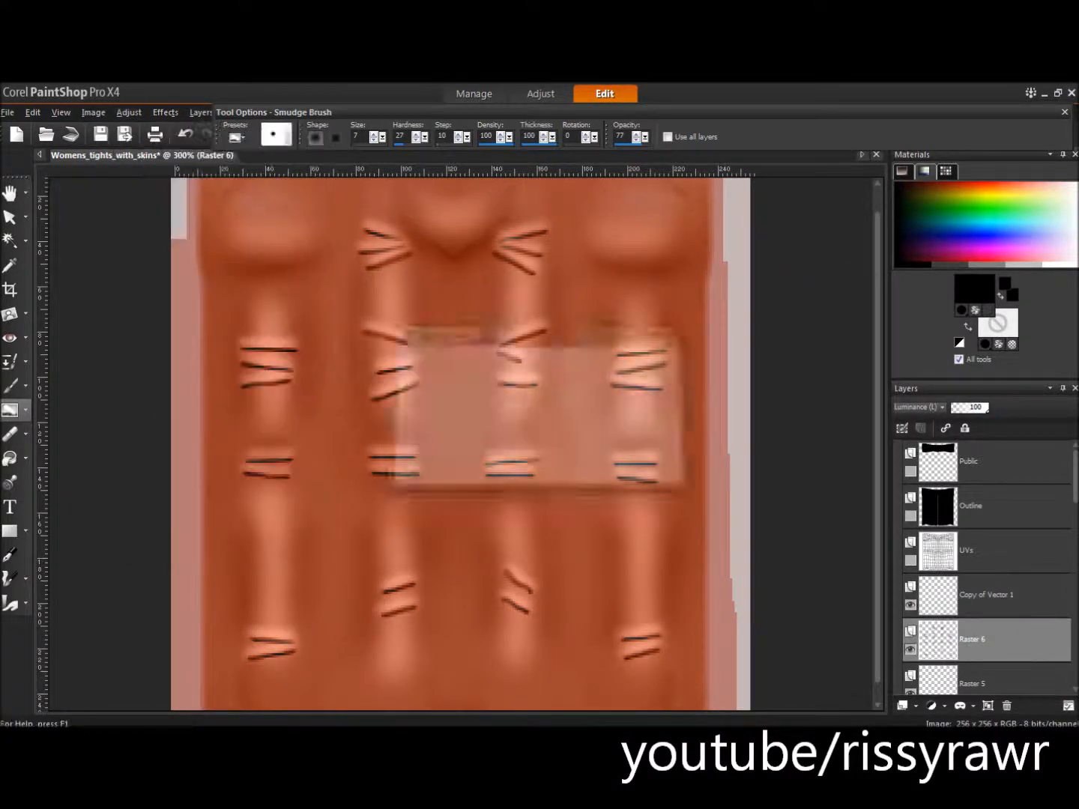
left_click(722, 422)
Step: Make the red fill layer fully opaque and reduce the opacity of the black crease layer
scroll(975, 639, "down", 3)
left_click(974, 683)
mouse_move(968, 409)
left_mouse_down()
mouse_move(989, 410)
mouse_move(967, 409)
left_mouse_up()
scroll(966, 550, "up", 2)
left_click(966, 551)
left_click(973, 595)
left_click(967, 551)
left_click(973, 595)
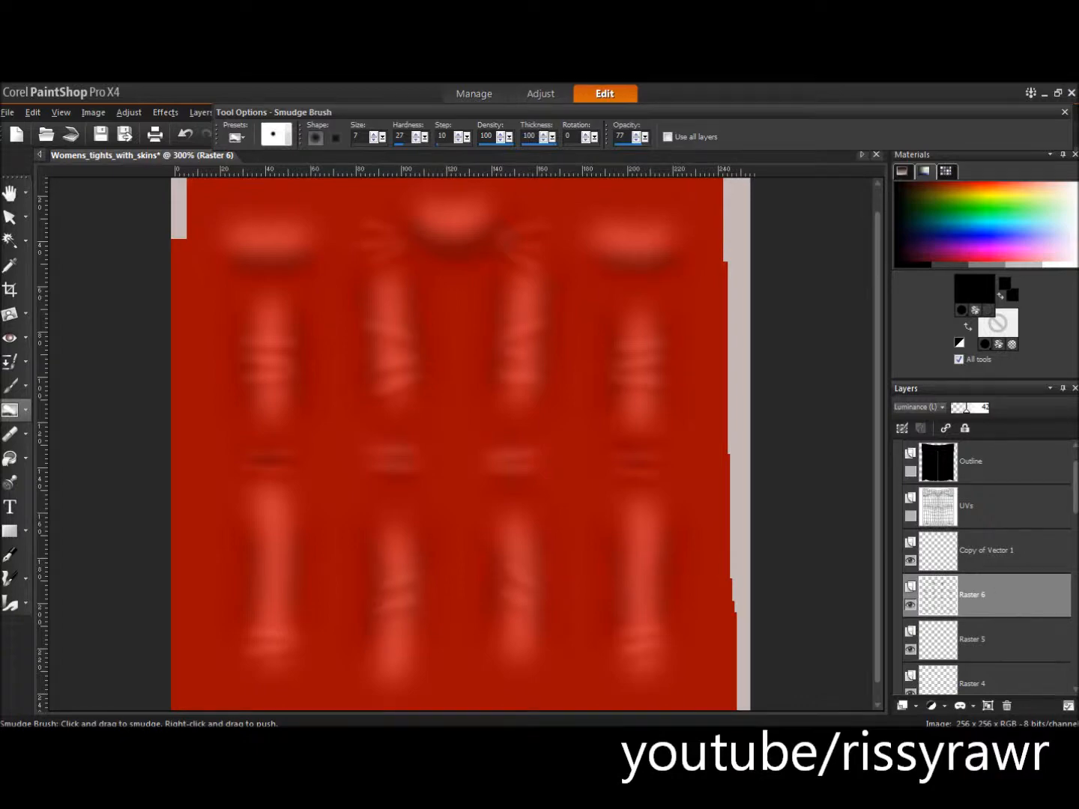
Step: Lower the red fill layer's opacity to about 38 so the skin shows through
scroll(973, 595, "down", 3)
left_click(973, 639)
left_click_drag(988, 408, 965, 408)
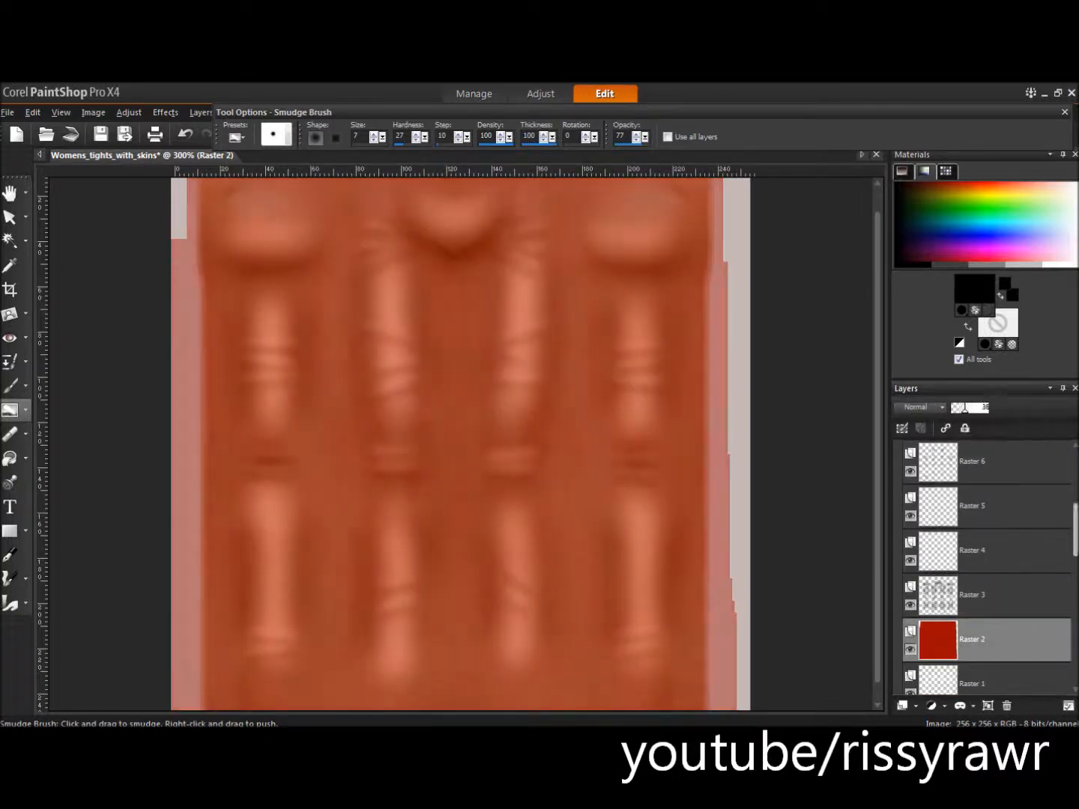
Step: Show the UVs layer and add a new raster layer above it
scroll(973, 562, "up", 3)
left_click(967, 506)
left_click(911, 516)
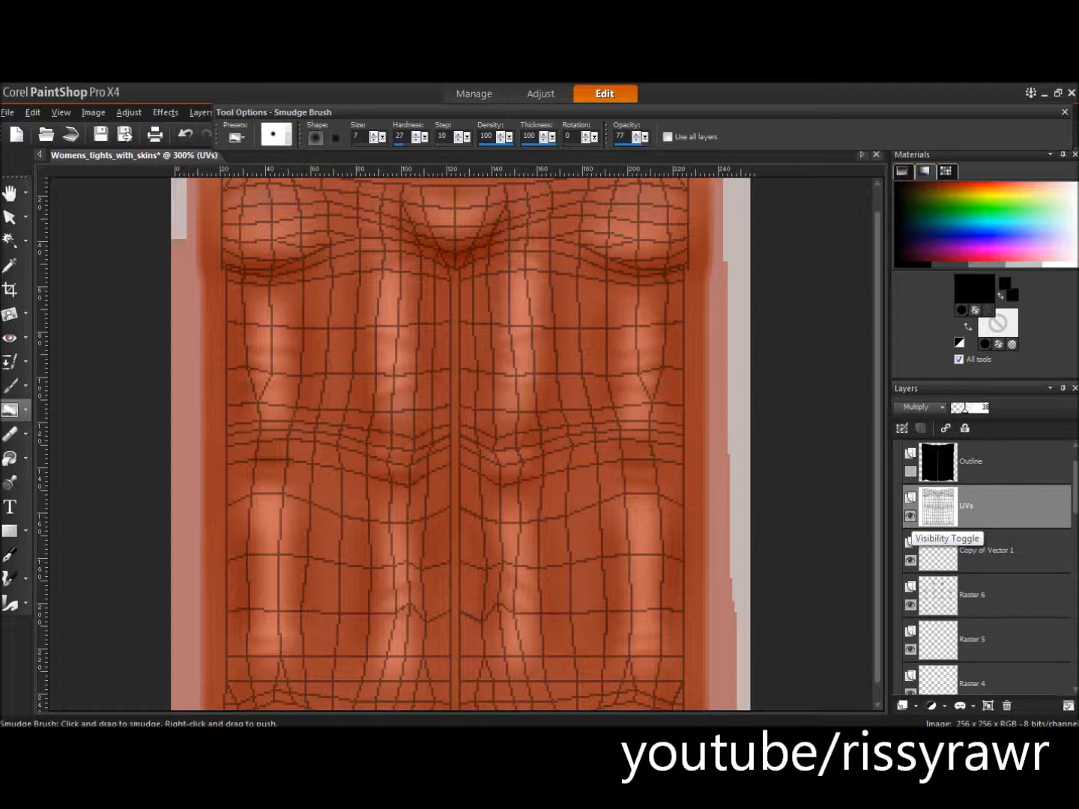
scroll(457, 442, "up", 1)
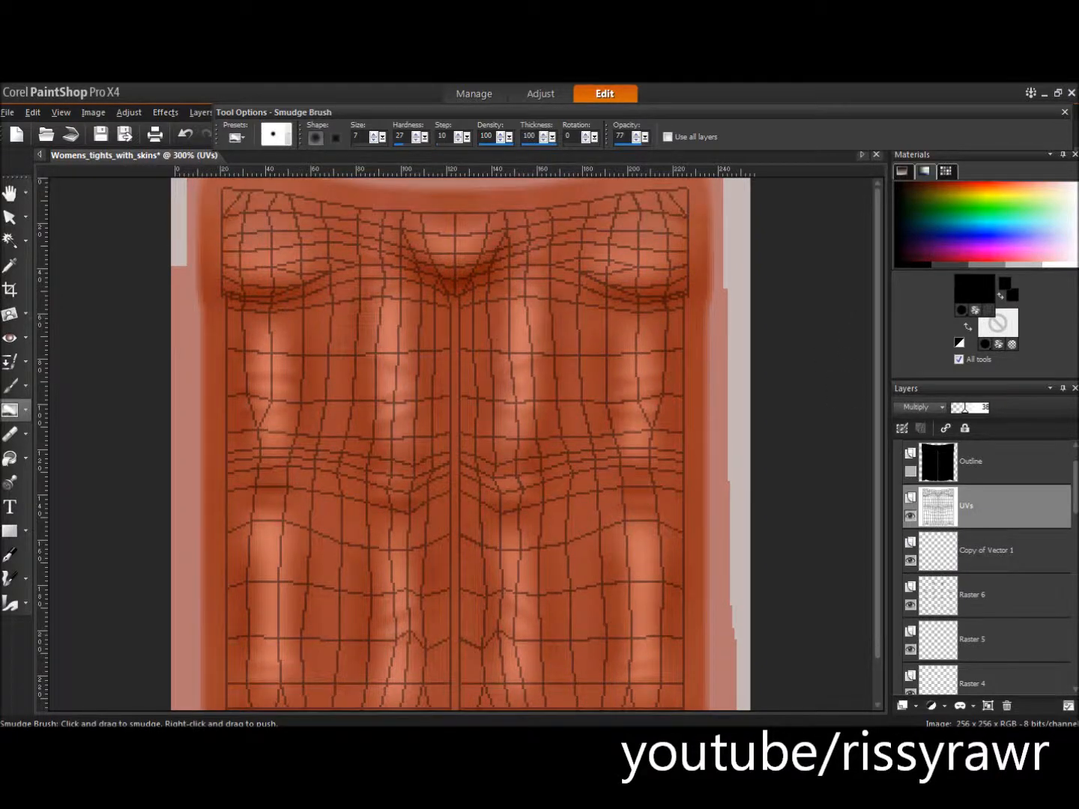
left_click(915, 705)
left_click(929, 594)
key("Return")
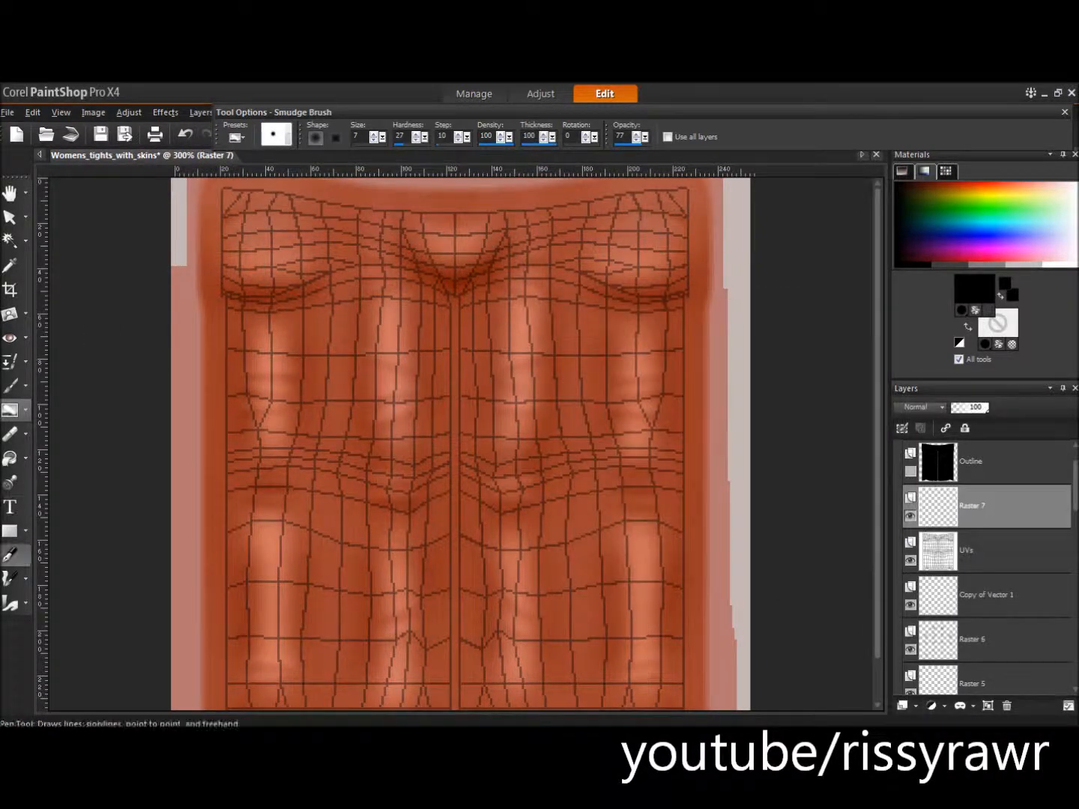
Step: Draw a white 2.00-wide Pen curve along the waist from the left edge of the UV grid to its centre
left_click(10, 556)
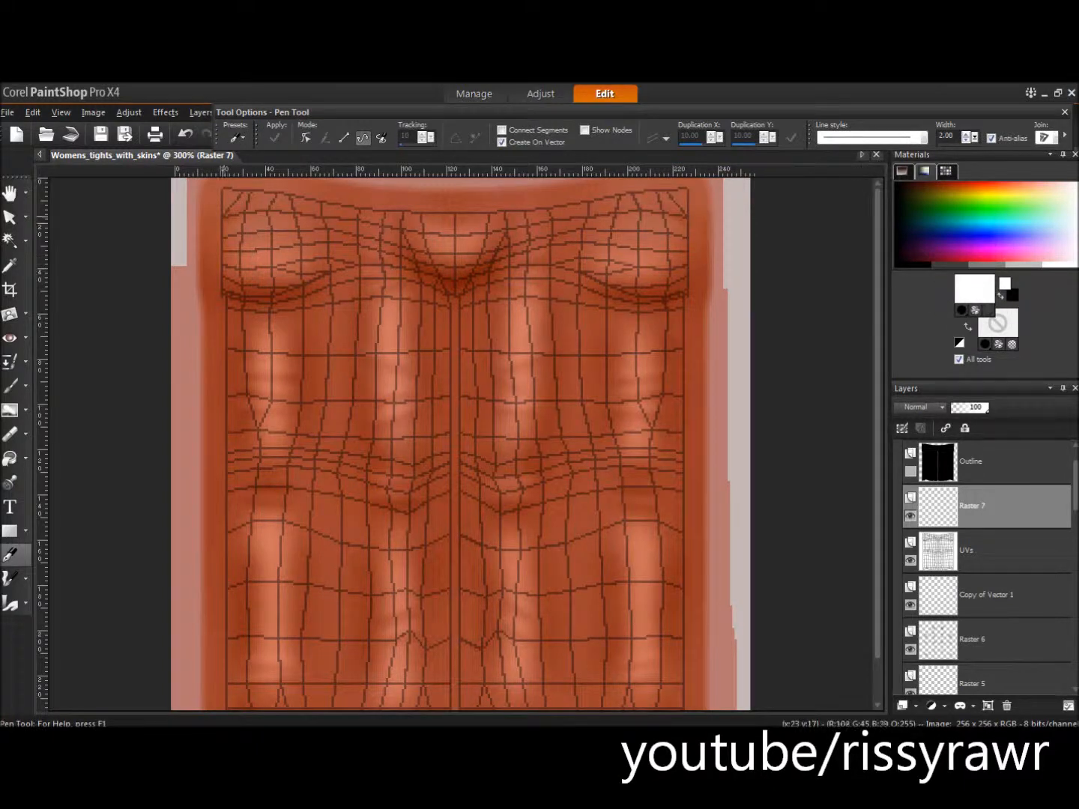
left_click(222, 217)
left_click_drag(456, 235, 673, 278)
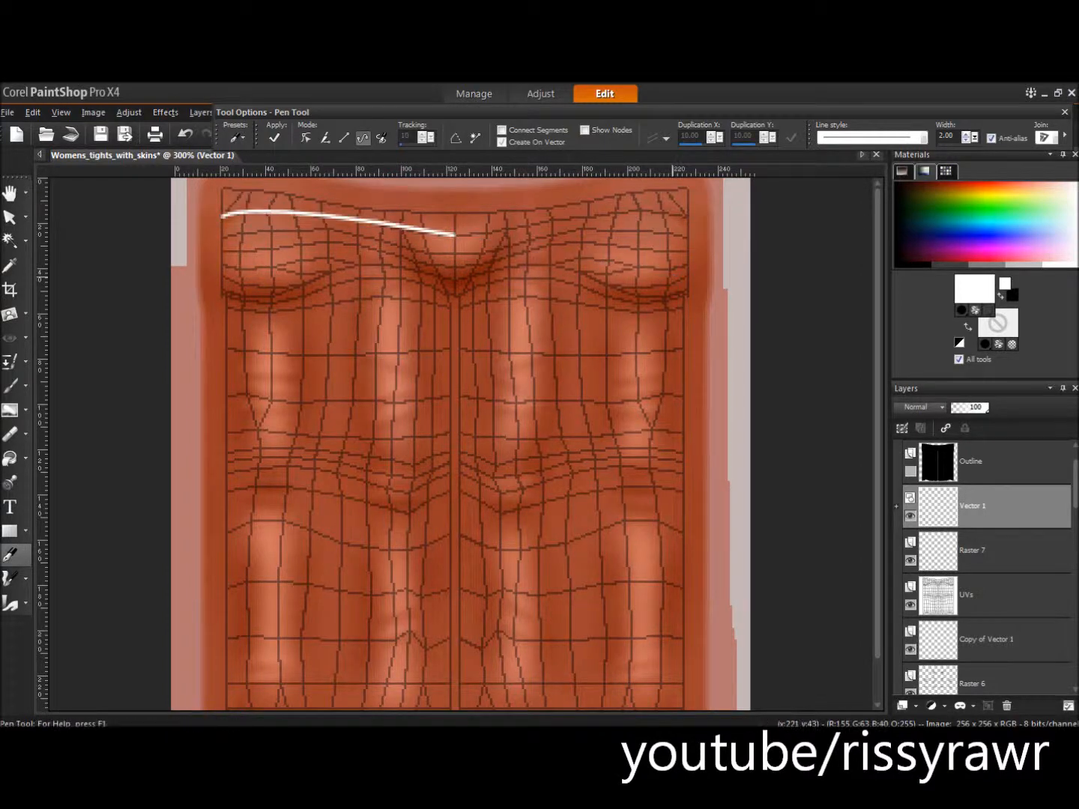
Step: Duplicate the white waist curve, mirror it horizontally and move it onto the right half of the waist
right_click(975, 495)
left_click(899, 526)
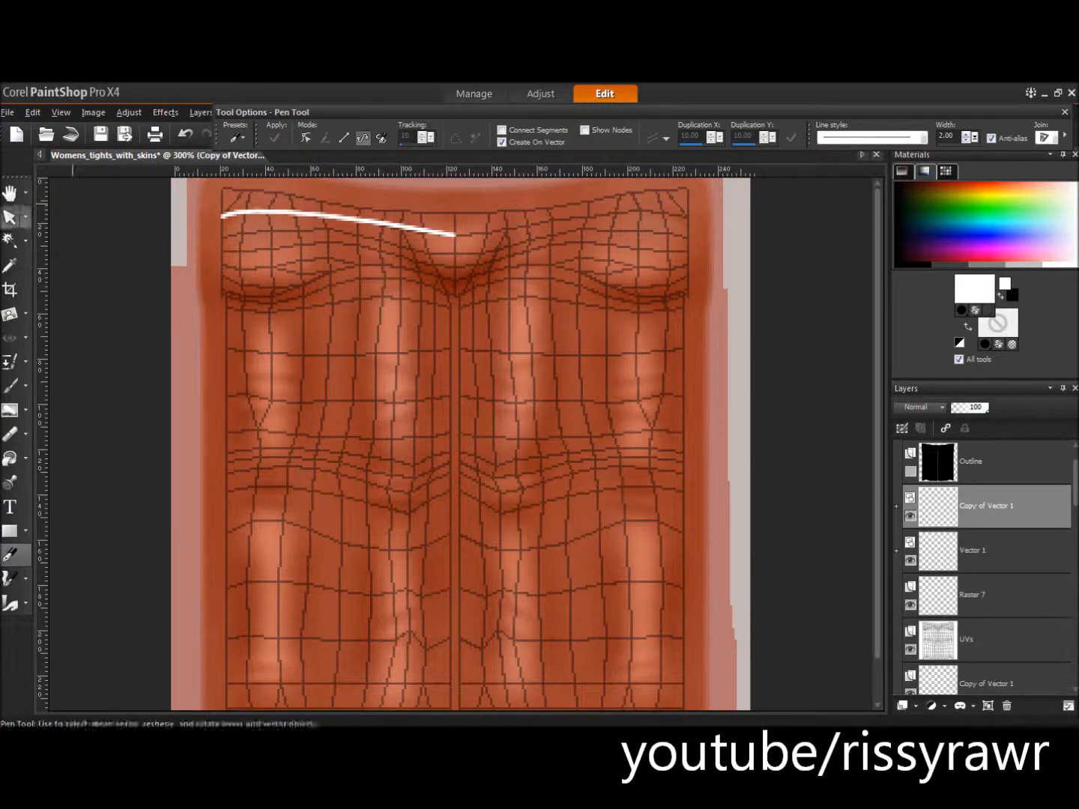
left_click(10, 218)
left_click(93, 112)
left_click(112, 321)
left_click_drag(525, 224, 572, 223)
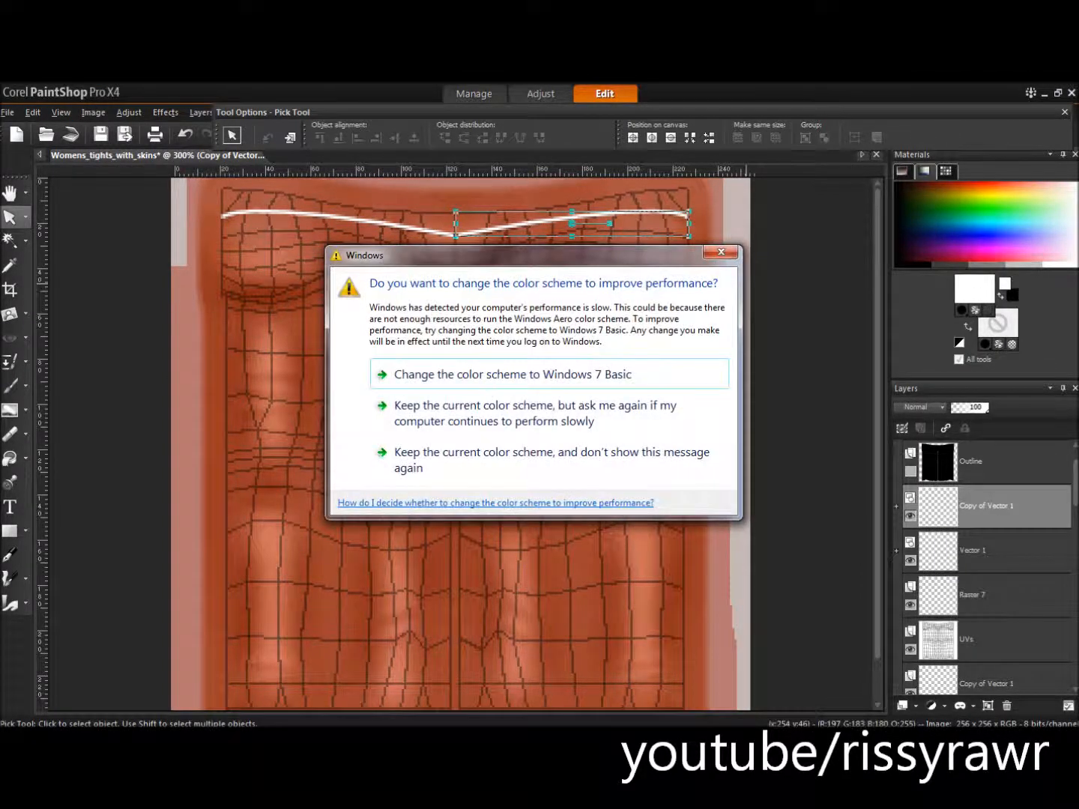
Step: Merge the mirrored curve into the original and place the empty raster layer above the merged vector layer
right_click(975, 505)
mouse_move(891, 649)
left_click(757, 650)
left_click_drag(1009, 641, 945, 503)
Step: Paint a white waistband above the waist curve on the raster layer with a size 7 Paint Brush
left_click(10, 386)
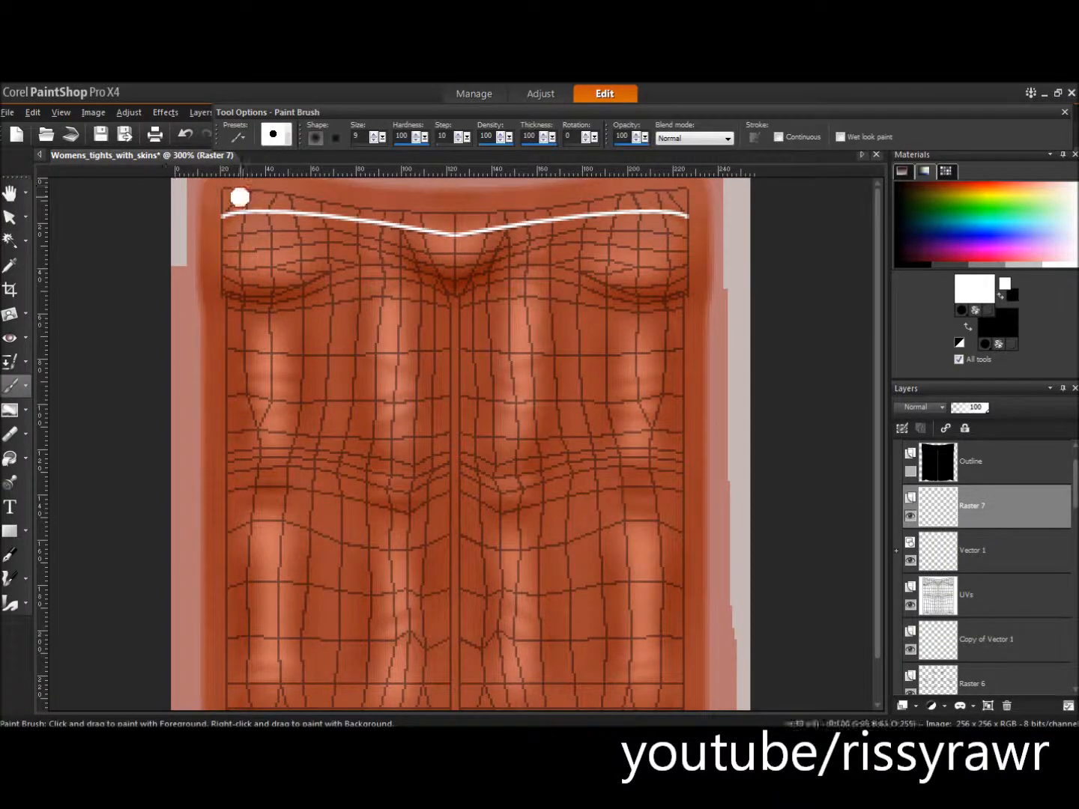
left_click_drag(245, 195, 297, 199)
scroll(298, 198, "up", 2)
scroll(300, 226, "up", 1)
left_click(373, 140)
left_click(374, 140)
left_click_drag(120, 225, 131, 221)
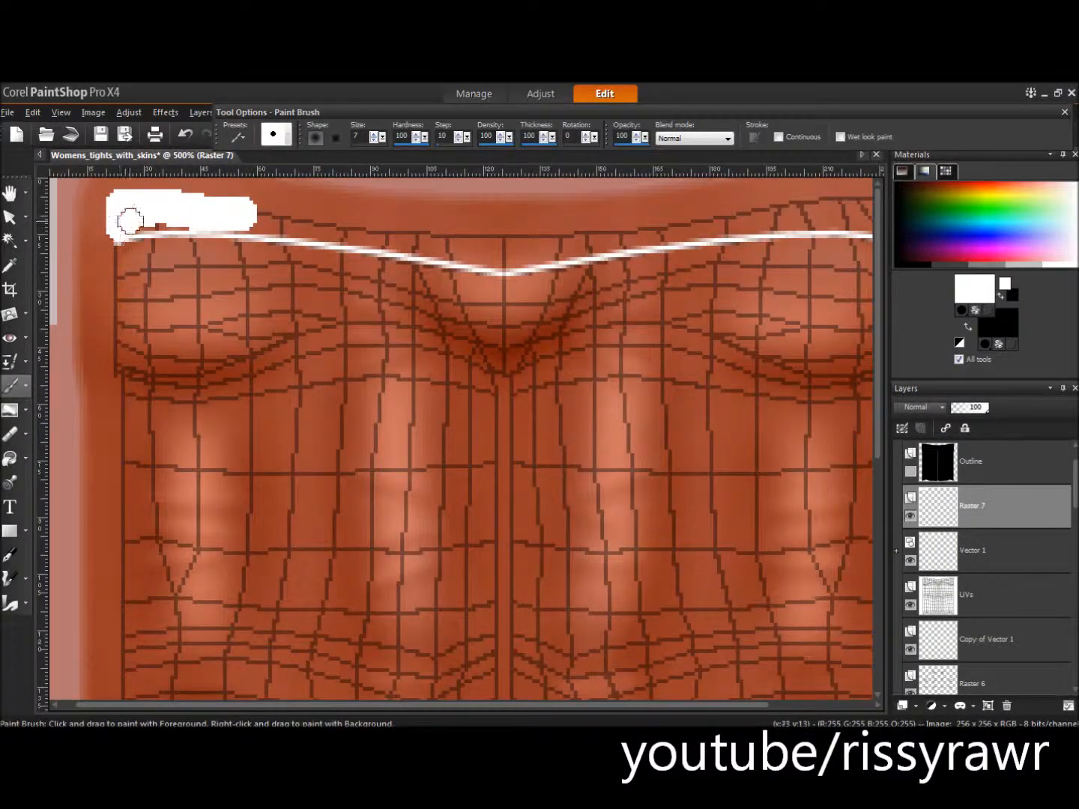
mouse_move(239, 220)
left_mouse_down()
mouse_move(410, 237)
mouse_move(597, 234)
mouse_move(869, 199)
left_mouse_up()
left_click_drag(277, 226, 410, 244)
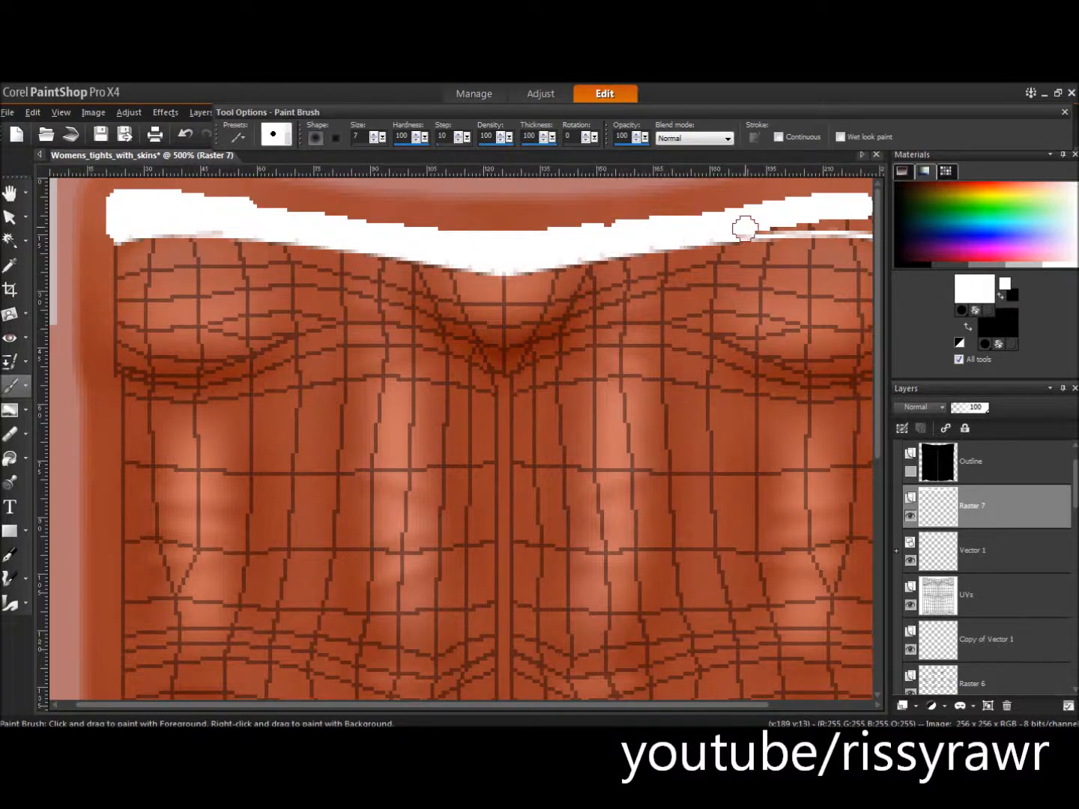
Step: Paint the right end of the white waistband and tidy its corner with a size 3 brush
left_click_drag(562, 704, 667, 705)
left_click_drag(746, 215, 756, 206)
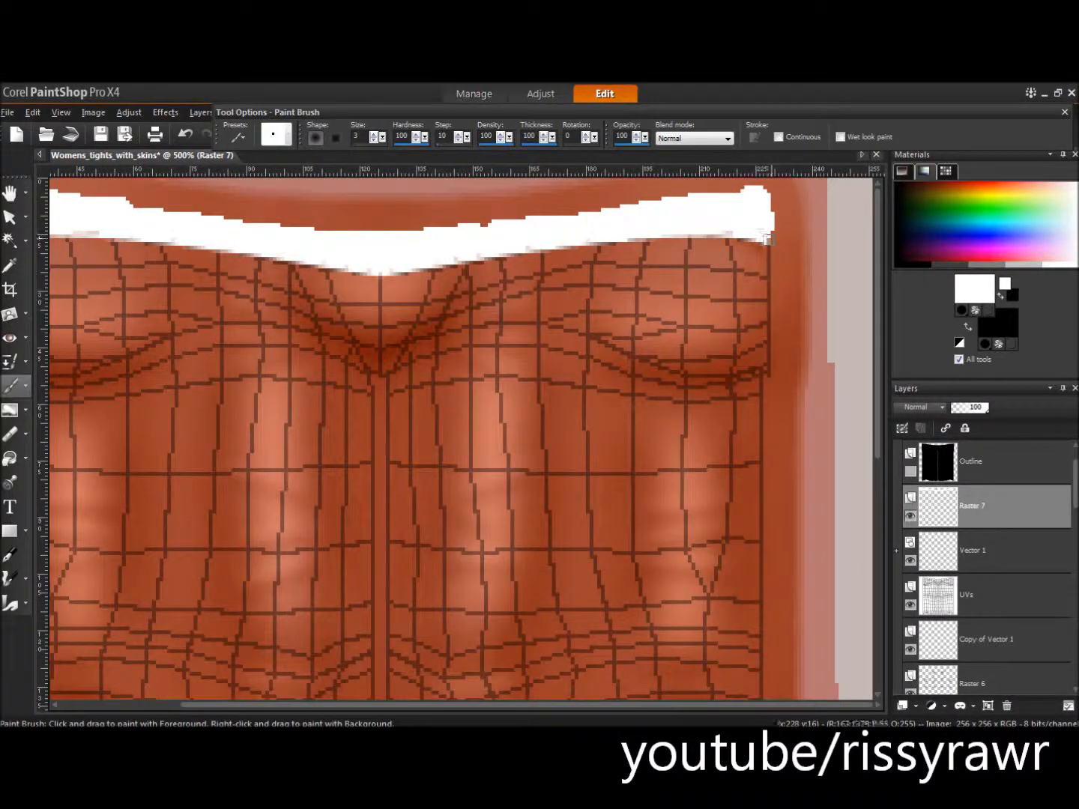
left_click_drag(779, 705, 656, 705)
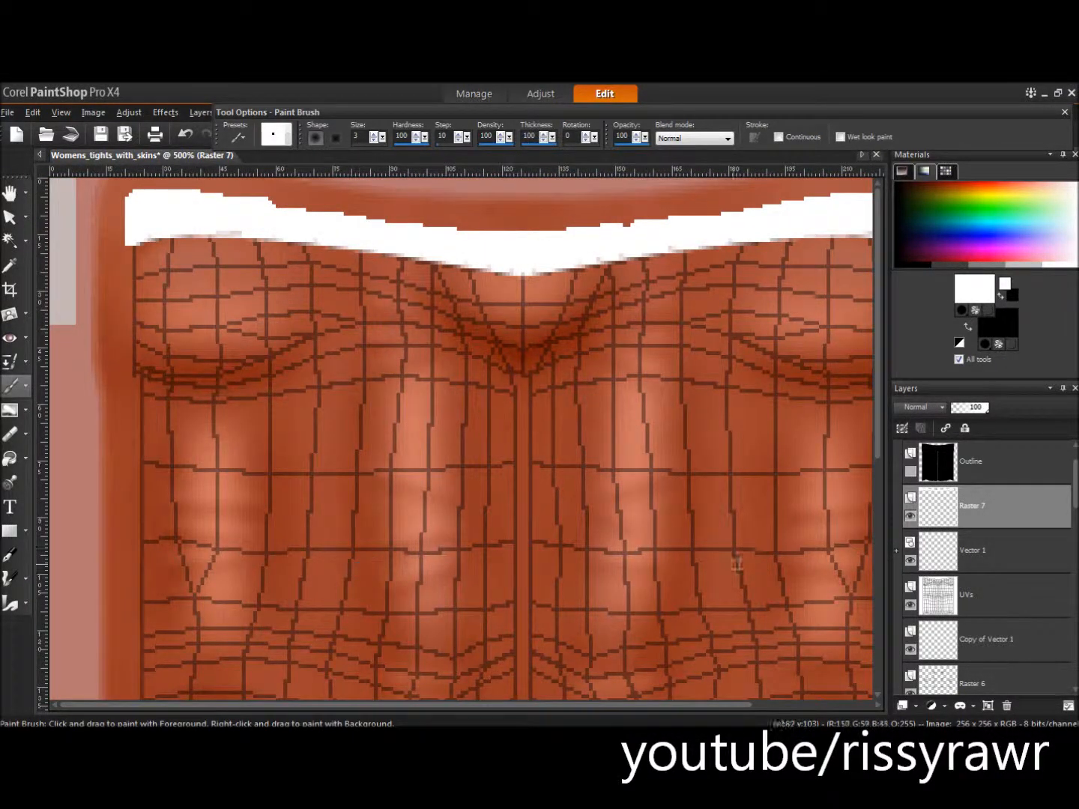
Step: Merge the waist curve into the white waistband layer and lower the waistband's opacity to about 55
right_click(981, 500)
left_click(981, 496)
left_click_drag(981, 550, 982, 493)
right_click(981, 504)
mouse_move(914, 652)
left_click(798, 652)
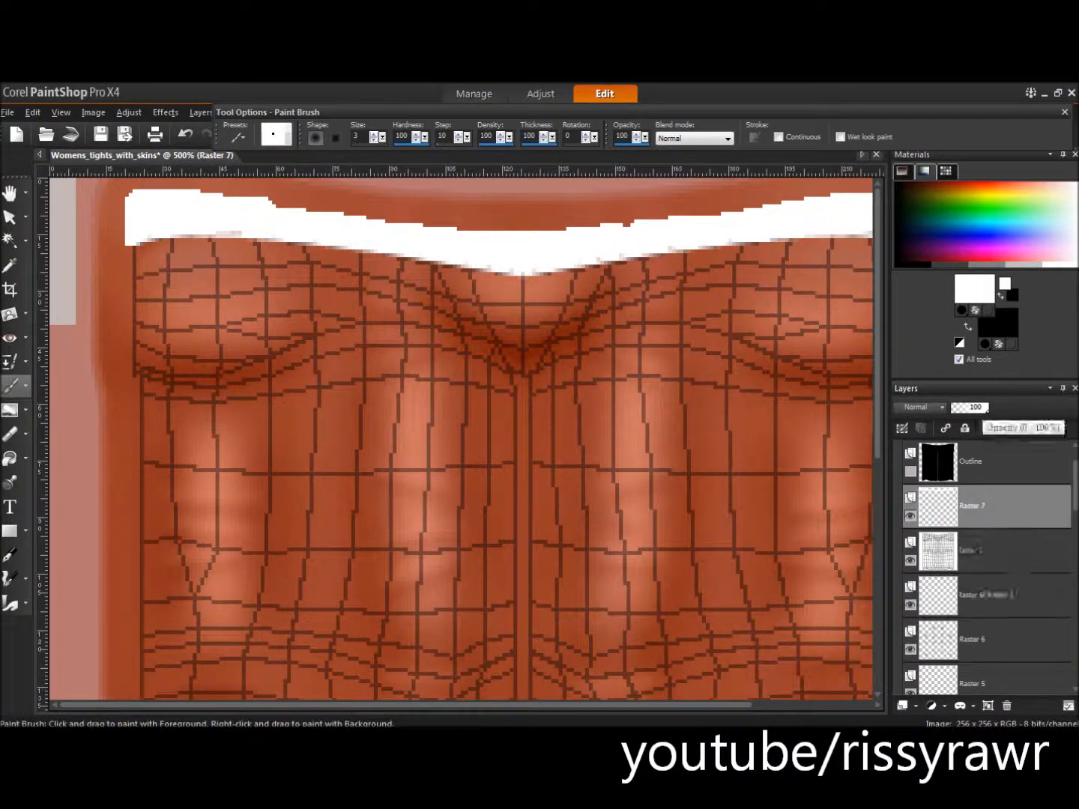
left_click_drag(983, 408, 972, 409)
Step: Set the red fill layer's opacity to 100
left_click_drag(1076, 487, 1076, 558)
left_click(981, 506)
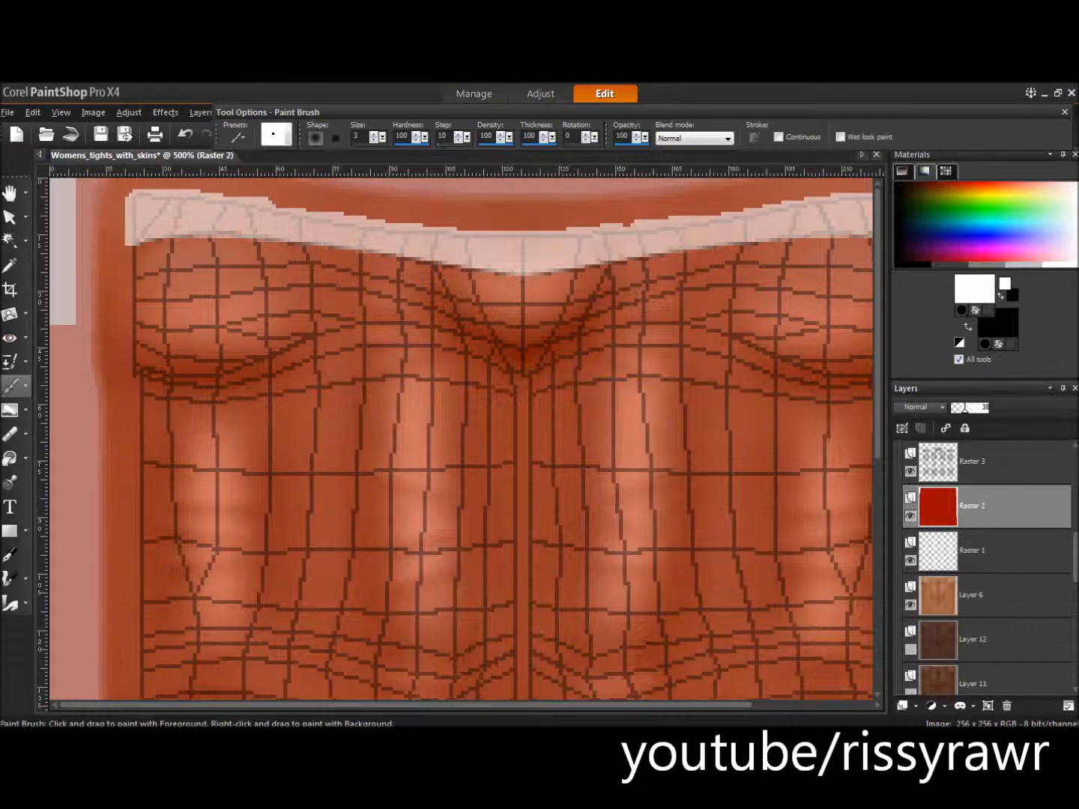
left_click_drag(972, 408, 990, 409)
left_click_drag(1076, 559, 1076, 496)
Step: Hide the UV grid and sample the red of the tights as the foreground colour with the Dropper
left_click(911, 516)
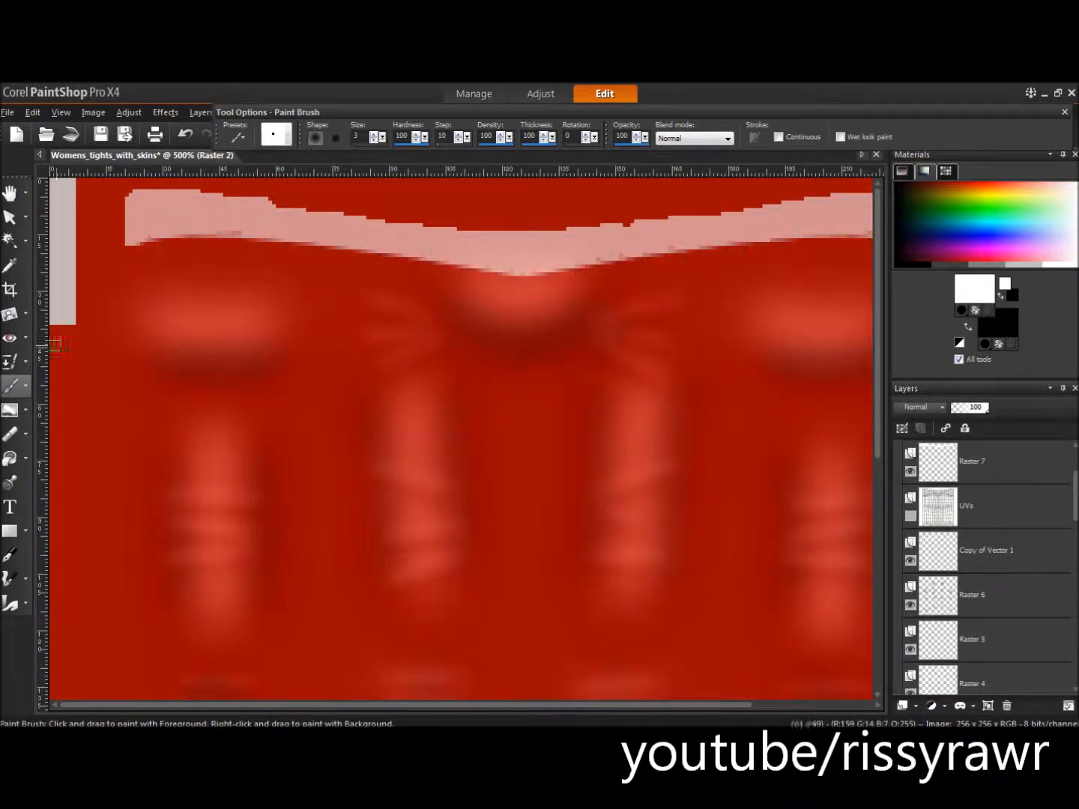
left_click(10, 266)
left_click(725, 459)
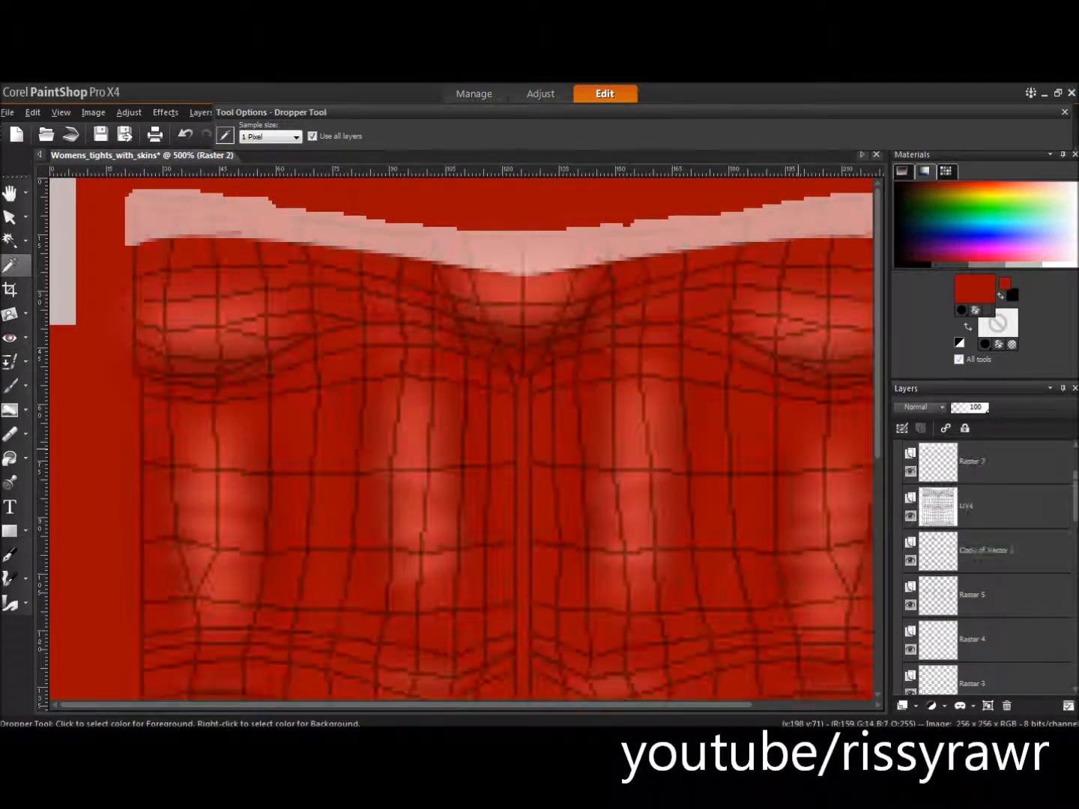
Step: Add a new raster layer above the white waistband and switch to the Pen tool with a 4.00 line width
scroll(966, 547, "up", 1)
left_click(945, 548)
left_click(970, 507)
left_click(915, 706)
left_click(956, 596)
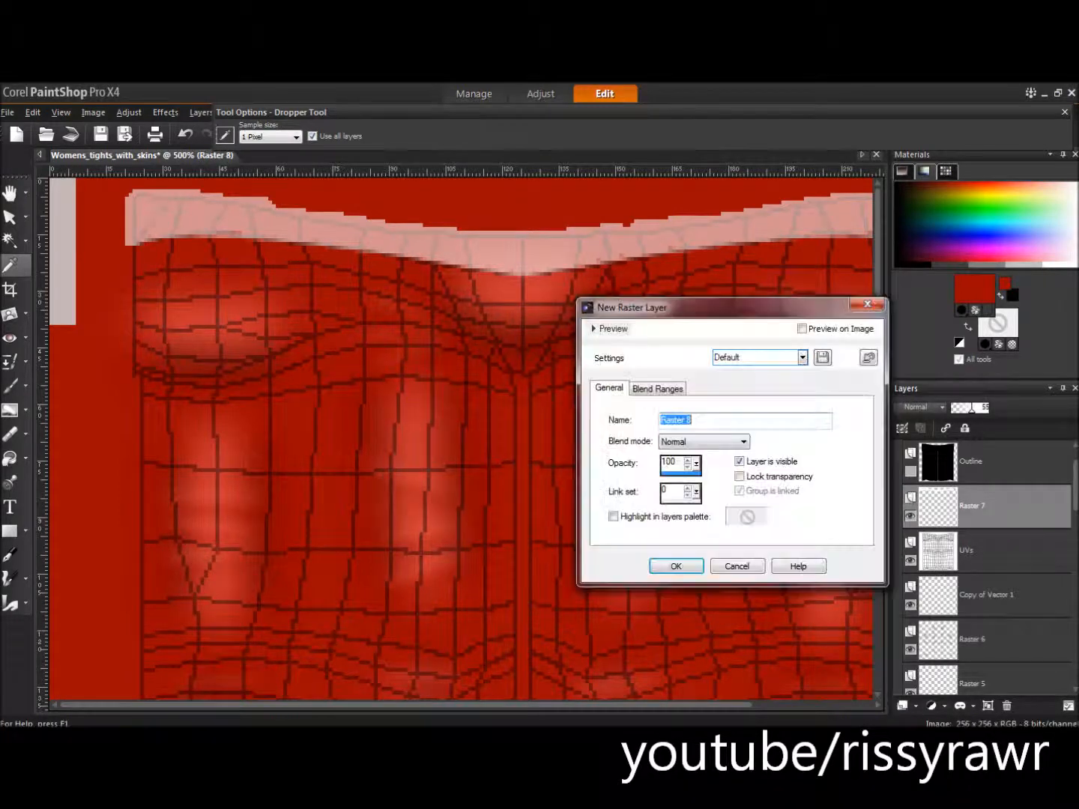
left_click(677, 567)
left_click(11, 555)
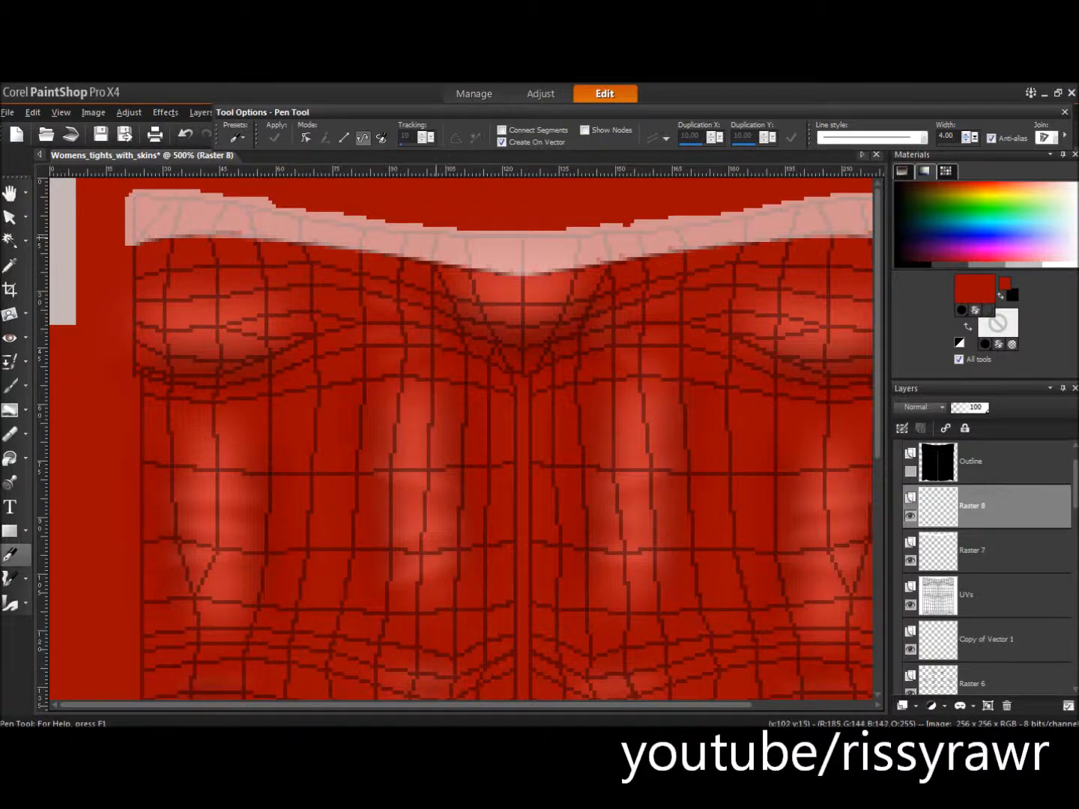
left_click(433, 232)
left_click(432, 260)
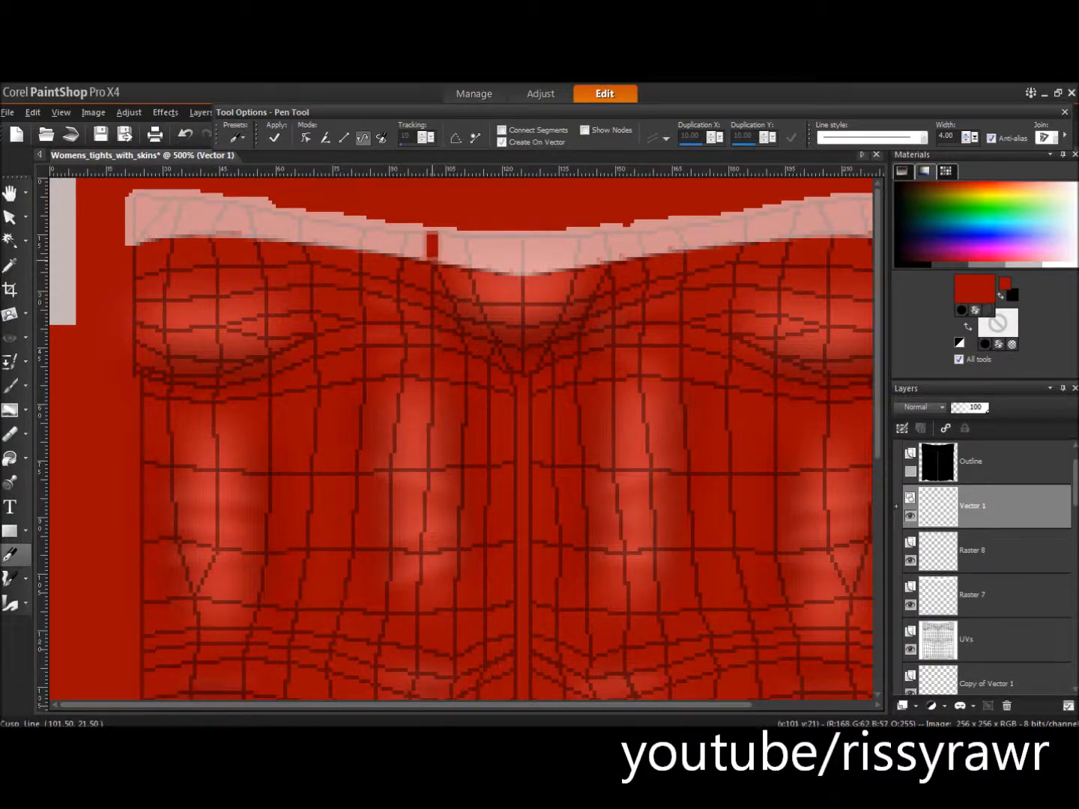
key("ctrl+z")
key("ctrl+z")
Step: Draw six short upright red belt loops across the white waistband with 4.00-wide Pen lines
left_click(434, 222)
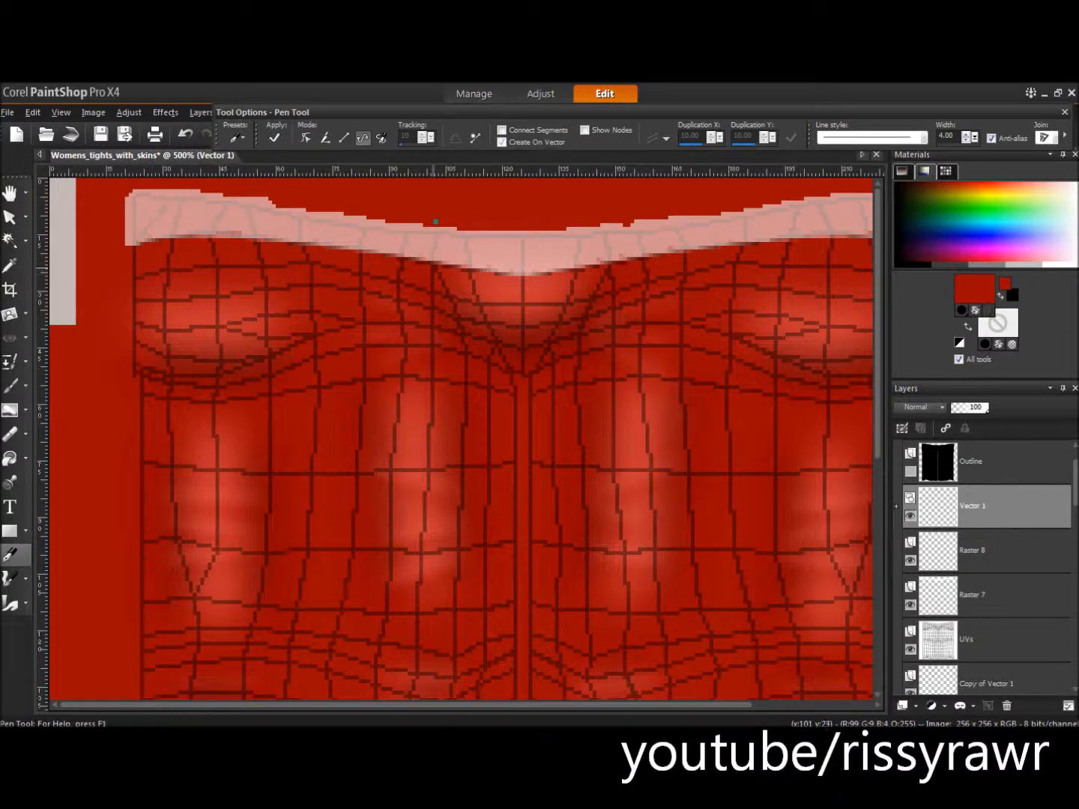
left_click(434, 272)
left_click(606, 223)
left_click(605, 264)
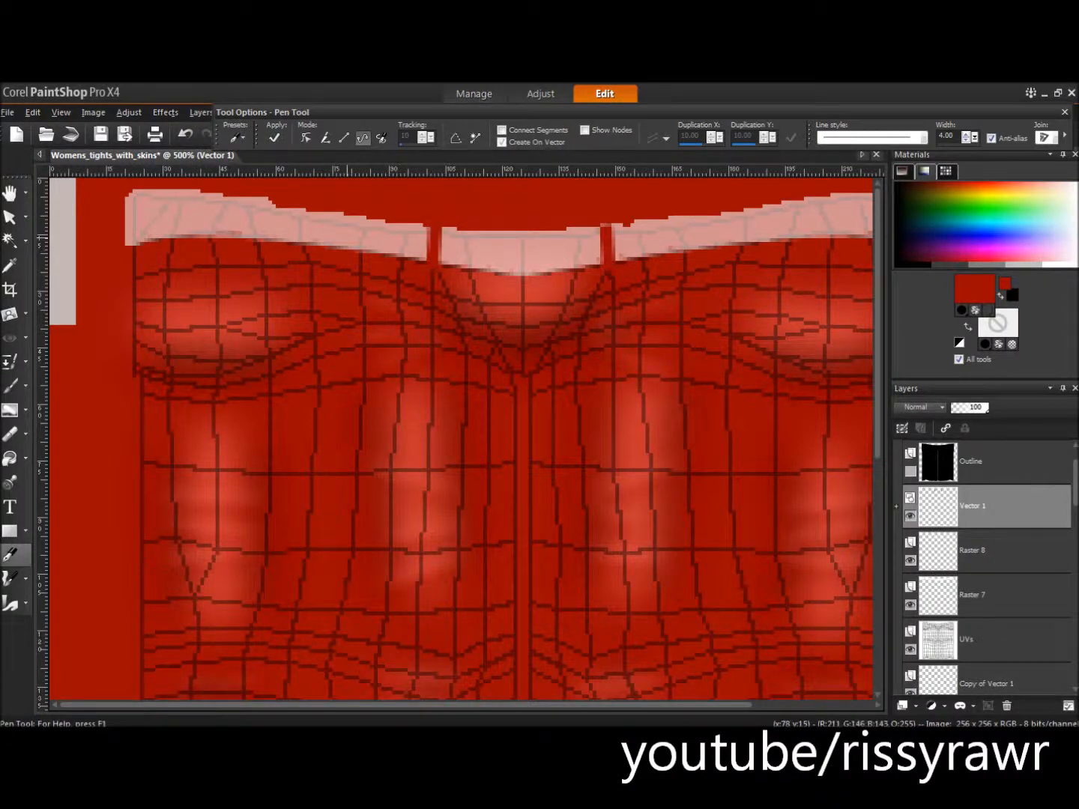
left_click(300, 244)
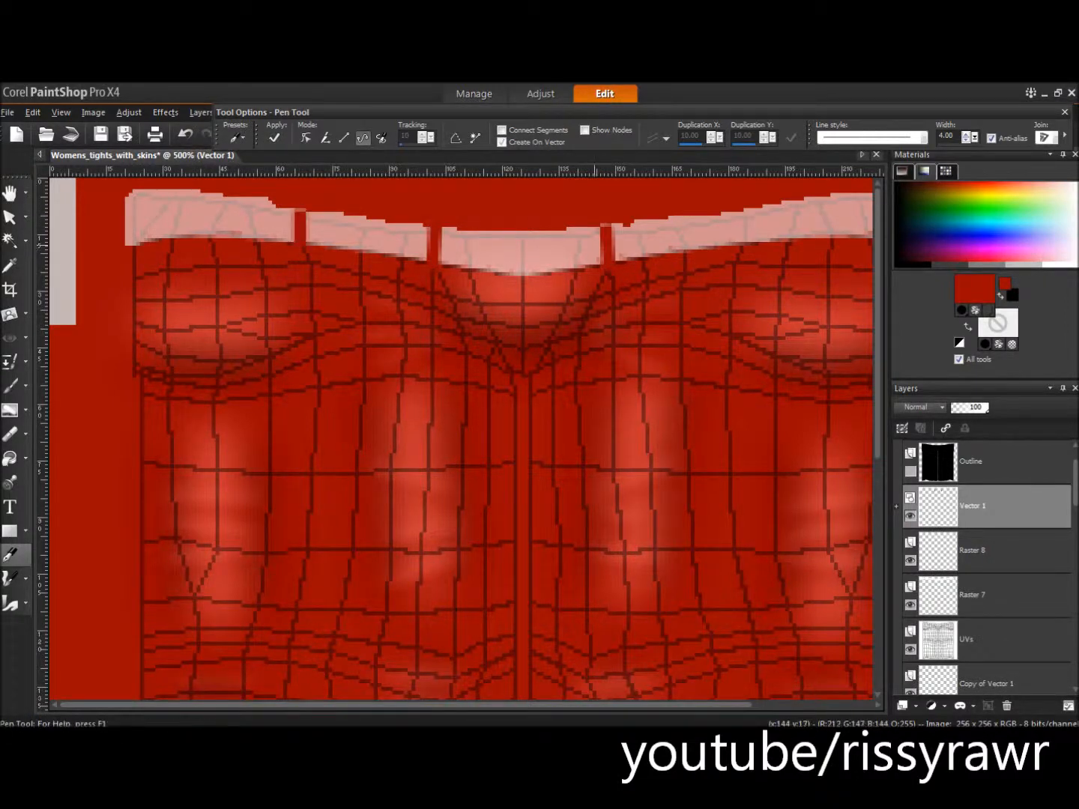
left_click(743, 247)
left_click(174, 240)
left_click_drag(481, 705, 544, 704)
left_click(791, 241)
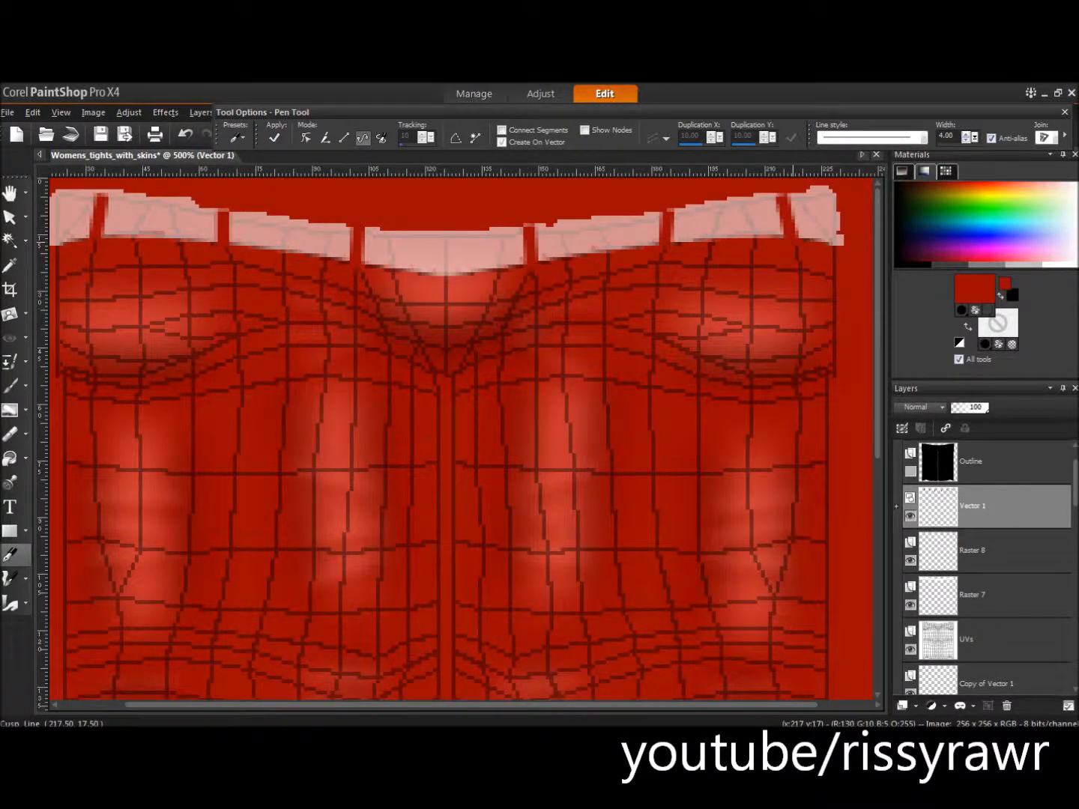
Step: Duplicate the belt loop layer and darken the lower copy with brightness -255 and contrast 100
right_click(975, 495)
left_click(899, 516)
left_click(129, 112)
left_click_drag(941, 299, 856, 299)
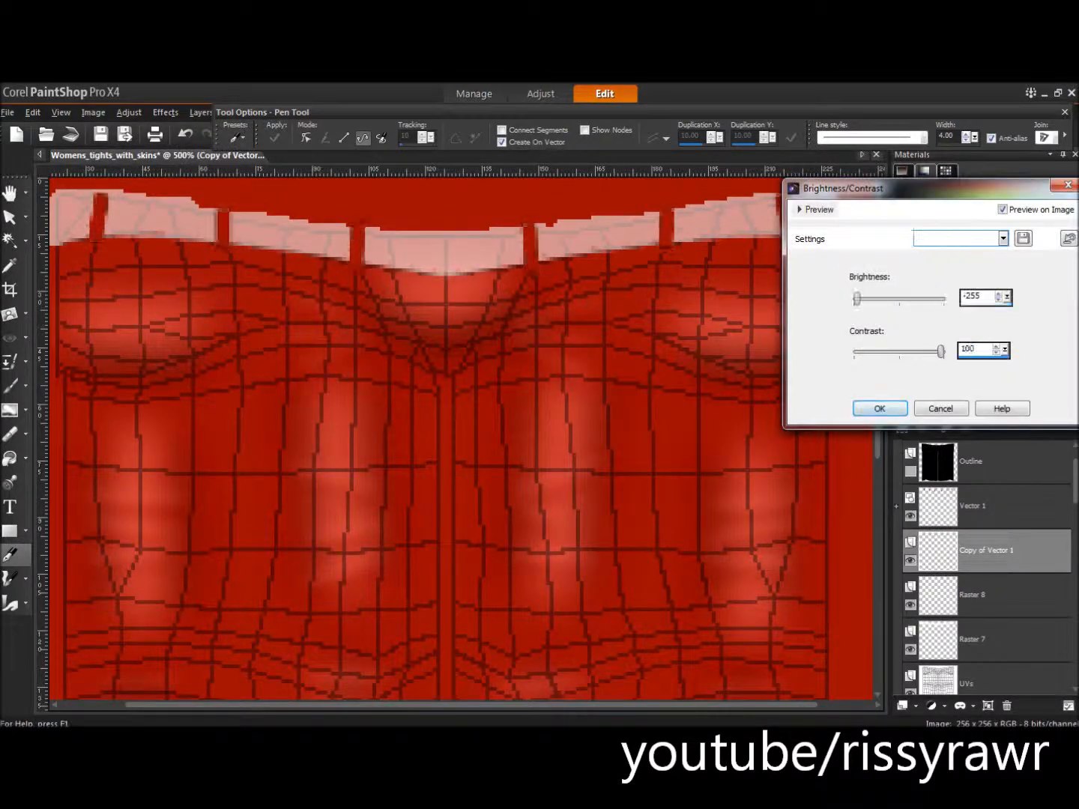
left_click(880, 408)
Step: Soften the darkened belt loop copy with a Gaussian Blur of radius 2.00
left_click(924, 407)
left_click(990, 554)
left_click(129, 112)
mouse_move(172, 335)
left_click(353, 389)
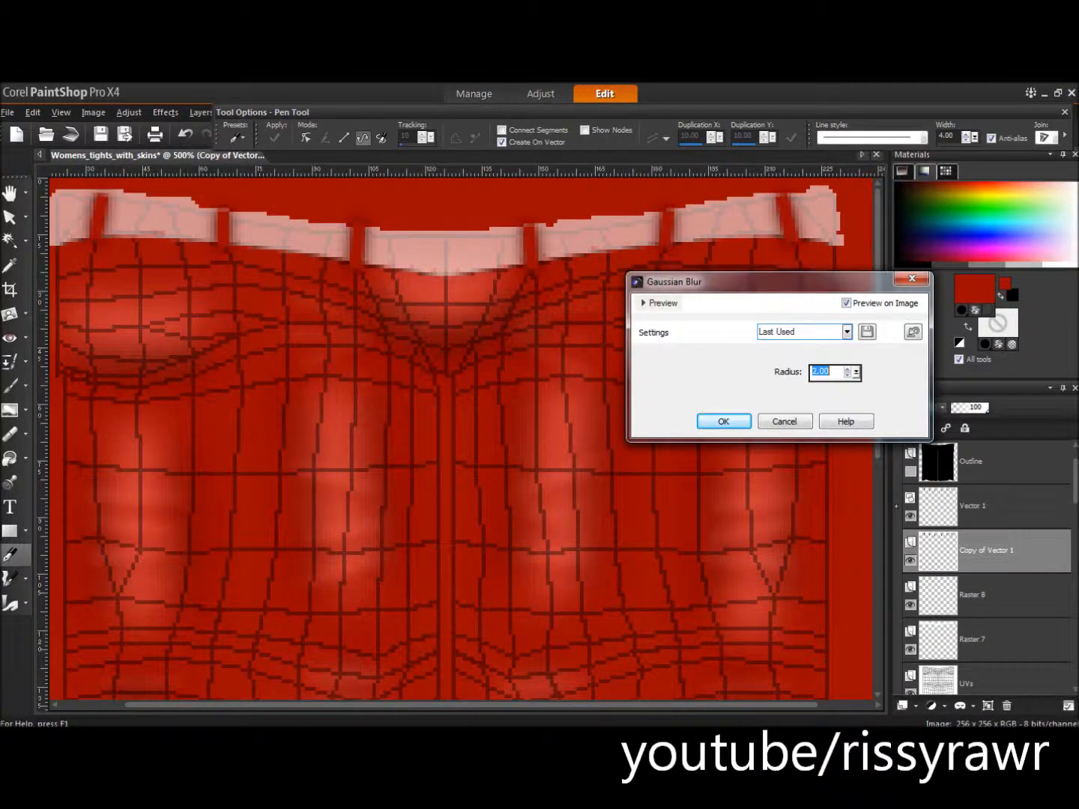
left_click(722, 421)
Step: Delete the empty raster layer between the belt loop shadow and the waistband
left_click(940, 592)
right_click(940, 593)
left_click(908, 445)
left_click(502, 439)
right_click(940, 600)
left_click(907, 439)
left_click_drag(938, 597, 938, 654)
left_click(33, 111)
right_click(938, 637)
left_click(894, 504)
left_click(502, 438)
Step: Set the white waistband's opacity to 100, duplicate the layer and move the copy beneath it
left_click(938, 595)
left_click_drag(972, 409, 994, 409)
right_click(939, 589)
left_click(902, 437)
left_click_drag(938, 594, 938, 657)
Step: Darken the lower waistband copy to black with Brightness/Contrast and soften it with a Gaussian Blur of radius 2.00
left_click(129, 112)
mouse_move(191, 252)
left_click(388, 252)
left_click(914, 428)
left_click(129, 112)
mouse_move(189, 335)
left_click(375, 390)
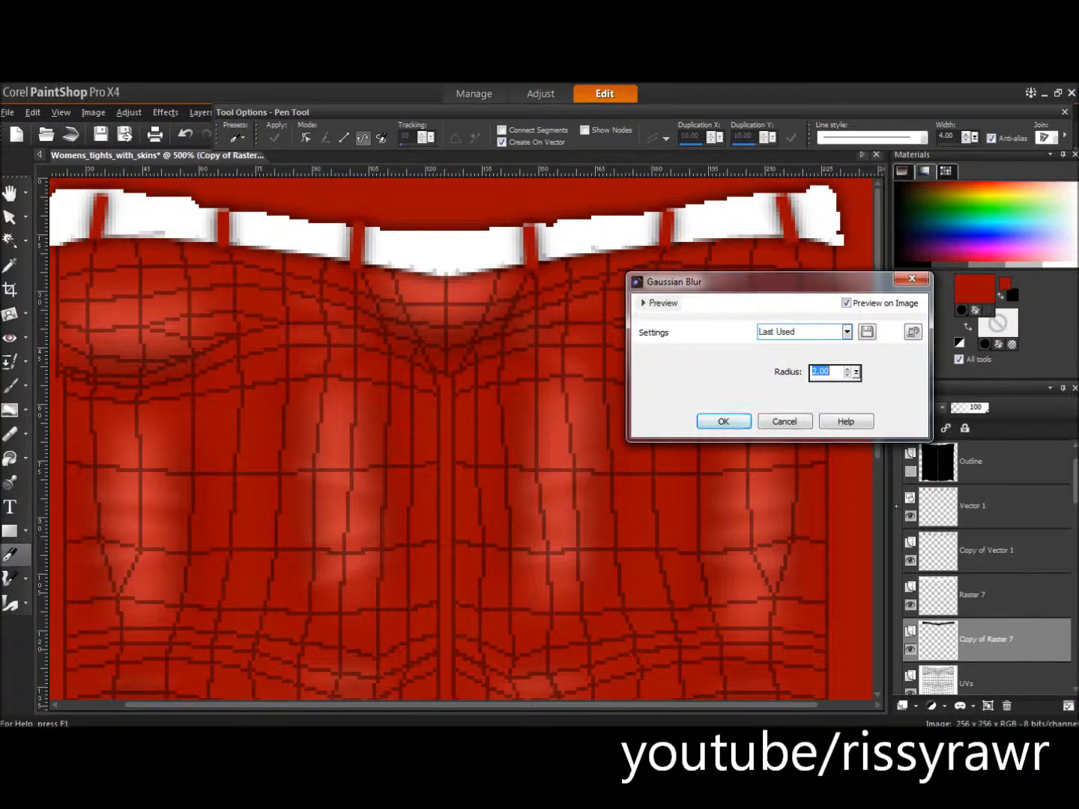
left_click(732, 423)
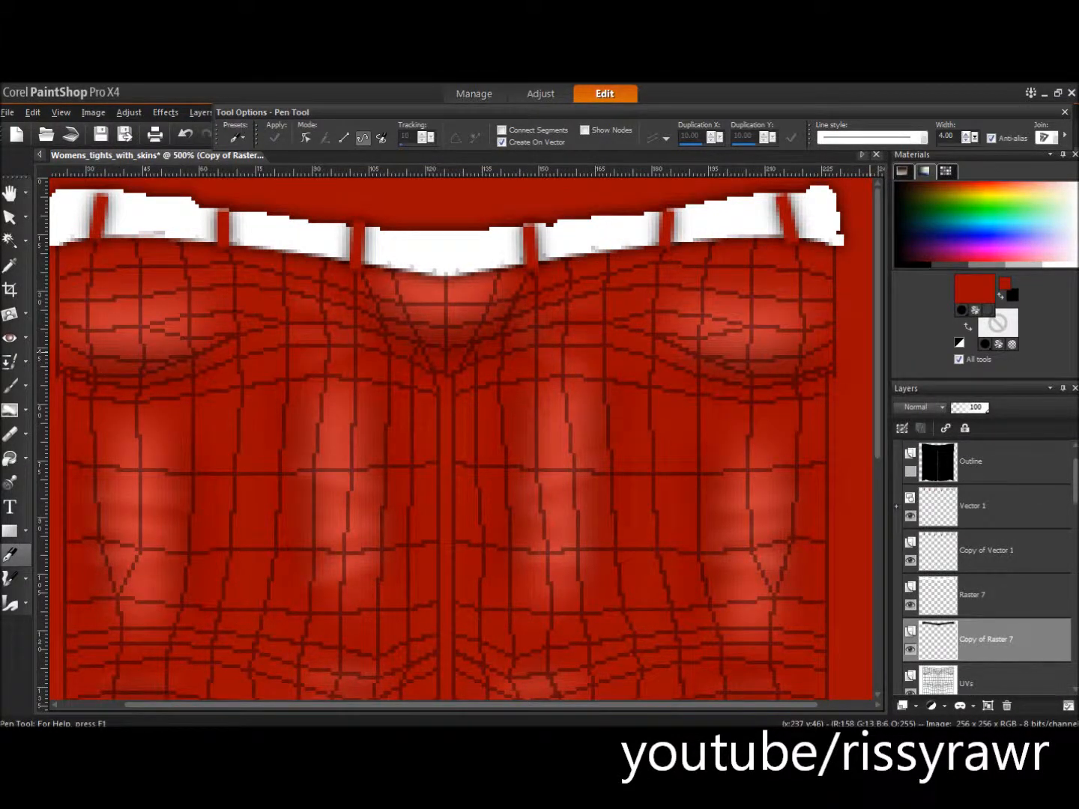
Step: Set the foreground colour to black and select the belt loop vector layer
left_click(921, 265)
left_click(931, 502)
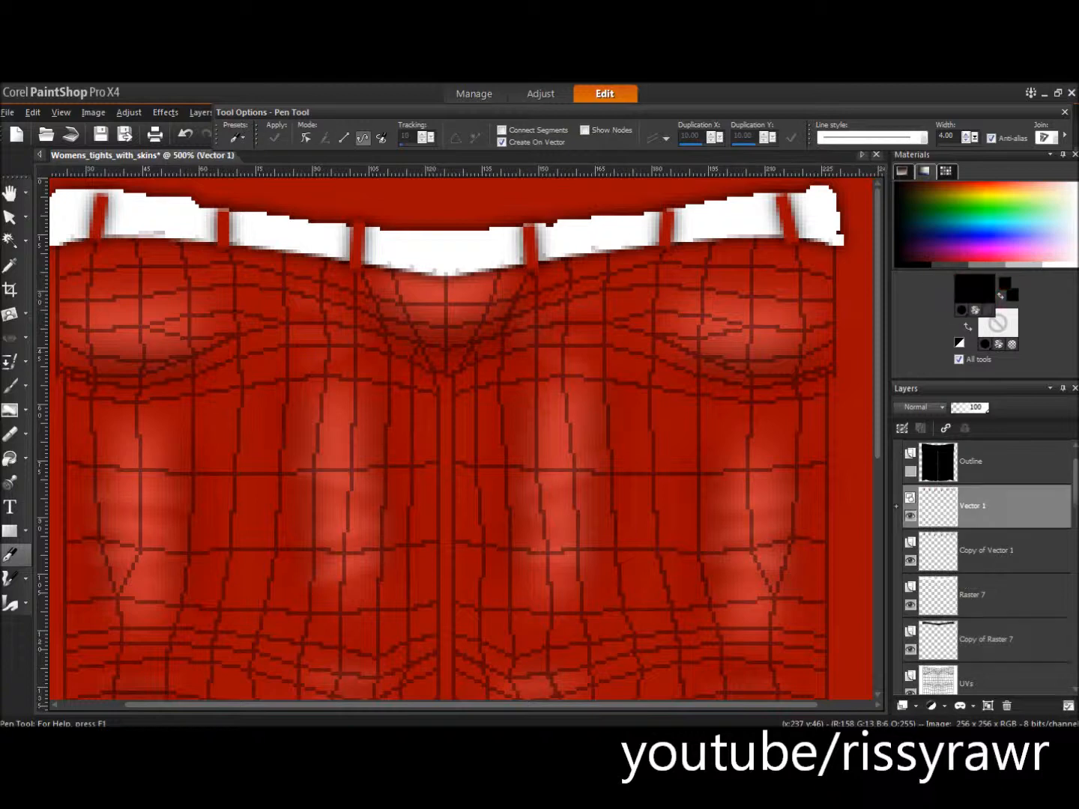